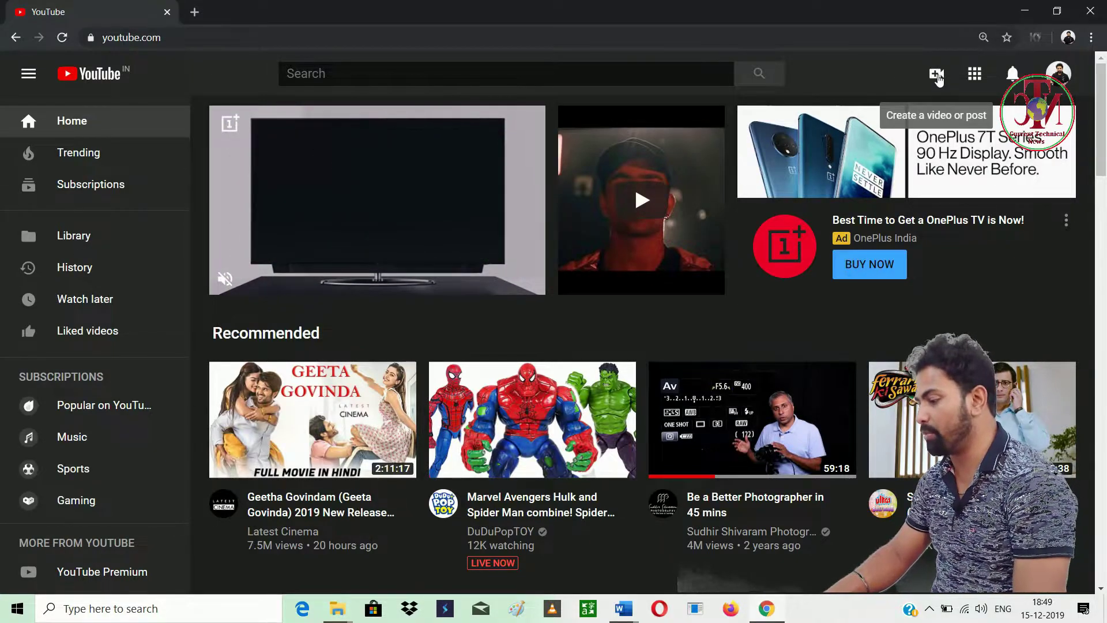
# Step: Start a new video upload and select the file Middle i5 9 gen1.mp4
pyautogui.click(937, 76)
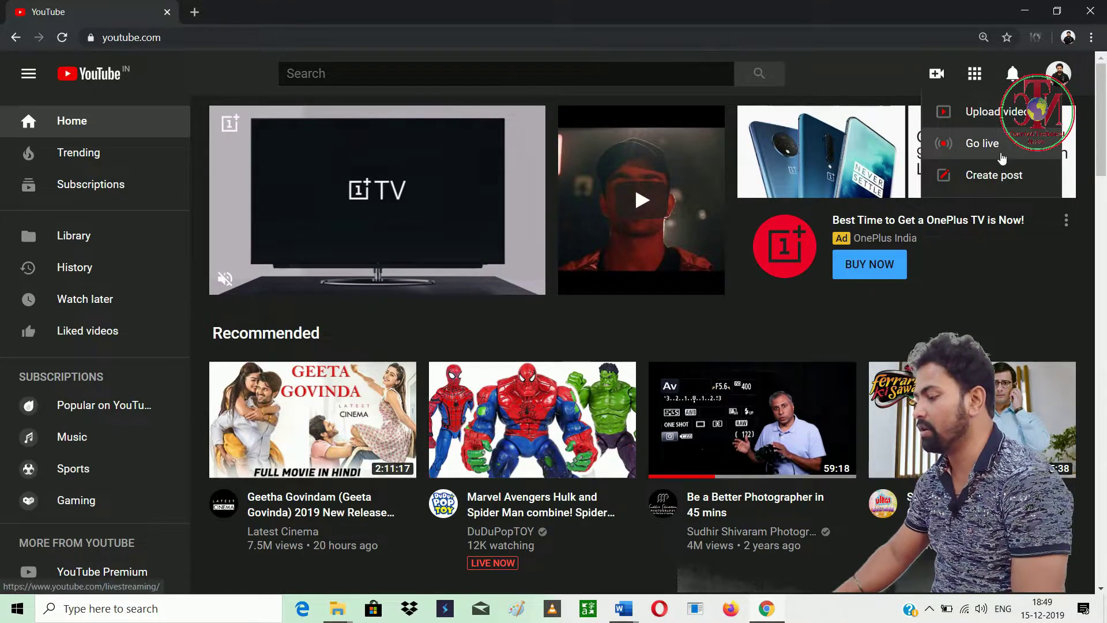
pyautogui.click(1003, 119)
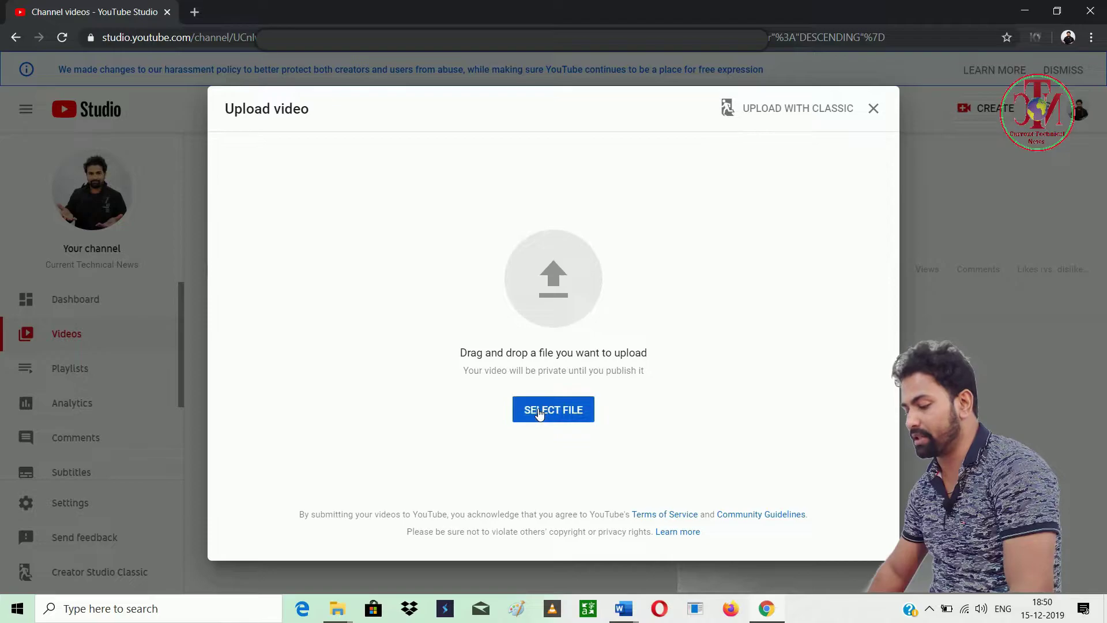
pyautogui.click(537, 413)
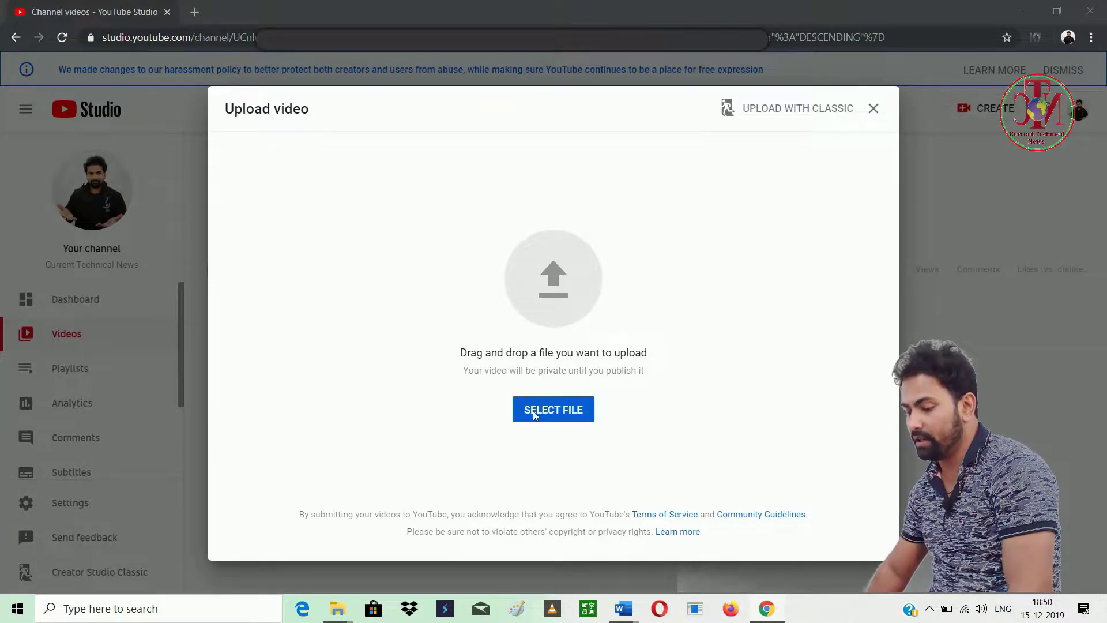
pyautogui.click(216, 197)
pyautogui.moveTo(404, 85); pyautogui.dragTo(298, 97)
pyautogui.doubleClick(243, 289)
pyautogui.doubleClick(222, 211)
pyautogui.doubleClick(229, 225)
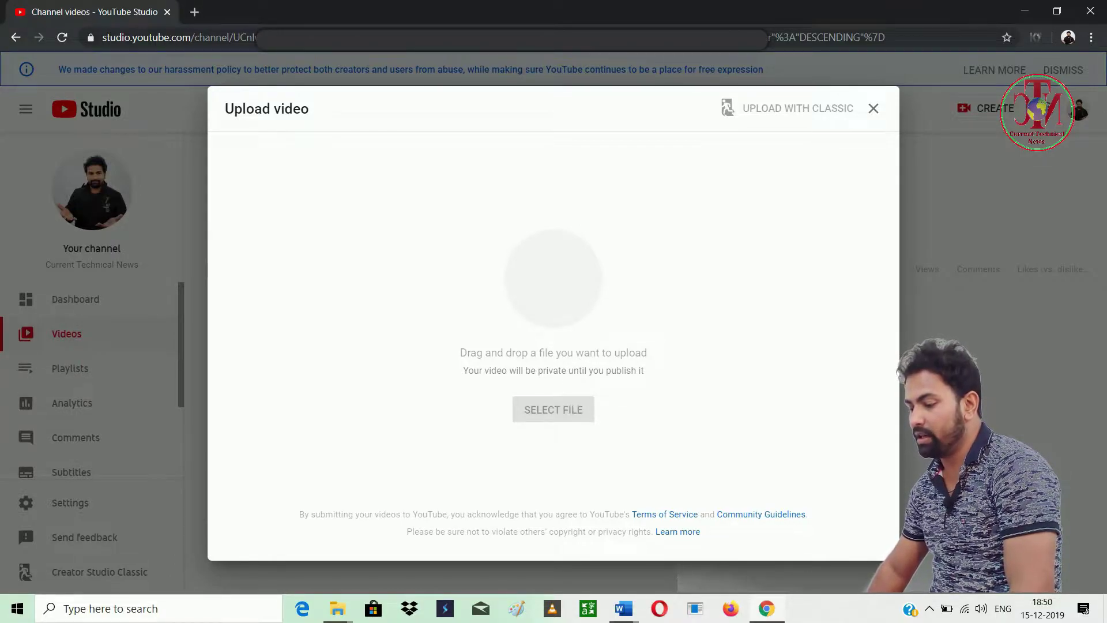
# Step: Replace the default video title with the heading line copied from the PUBG Lite 111111 Word document
pyautogui.press('BackSpace')
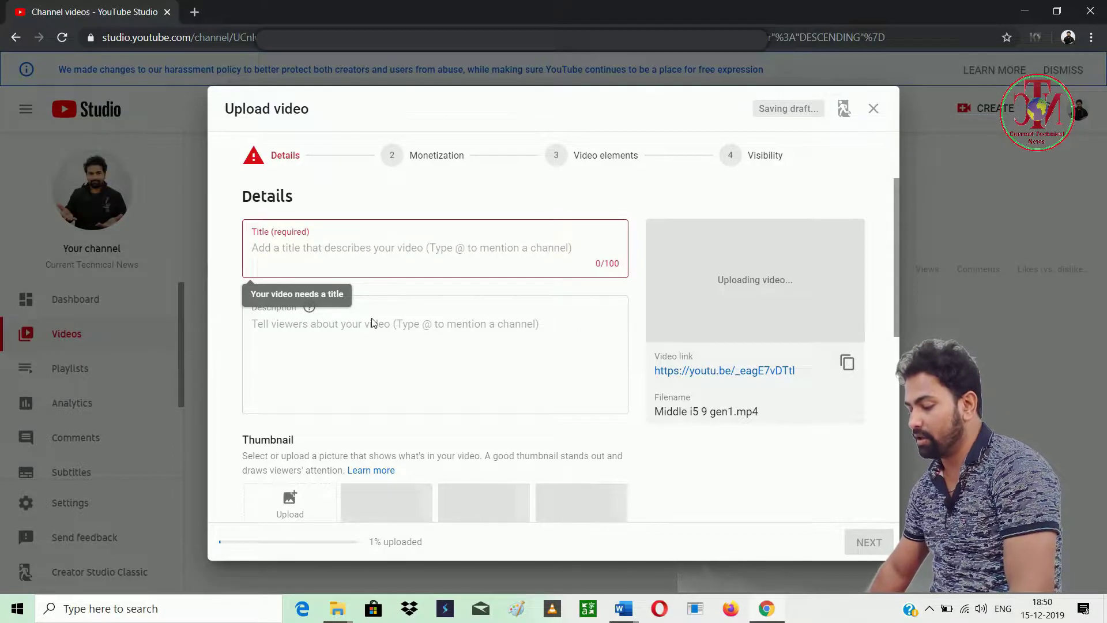
pyautogui.click(624, 610)
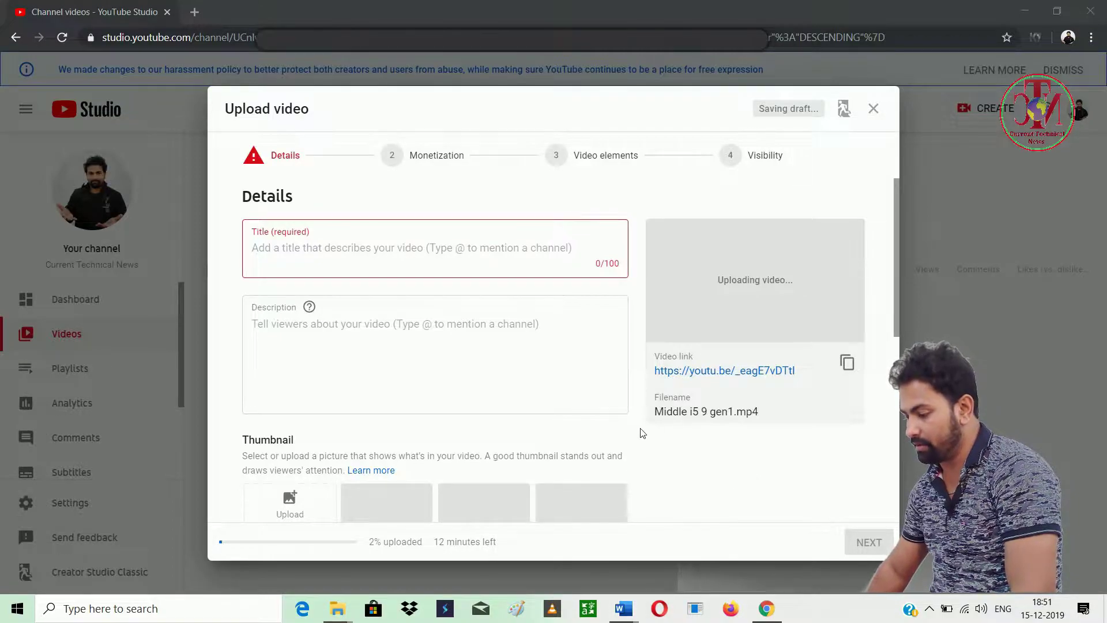
pyautogui.hotkey('alt', 'Tab')
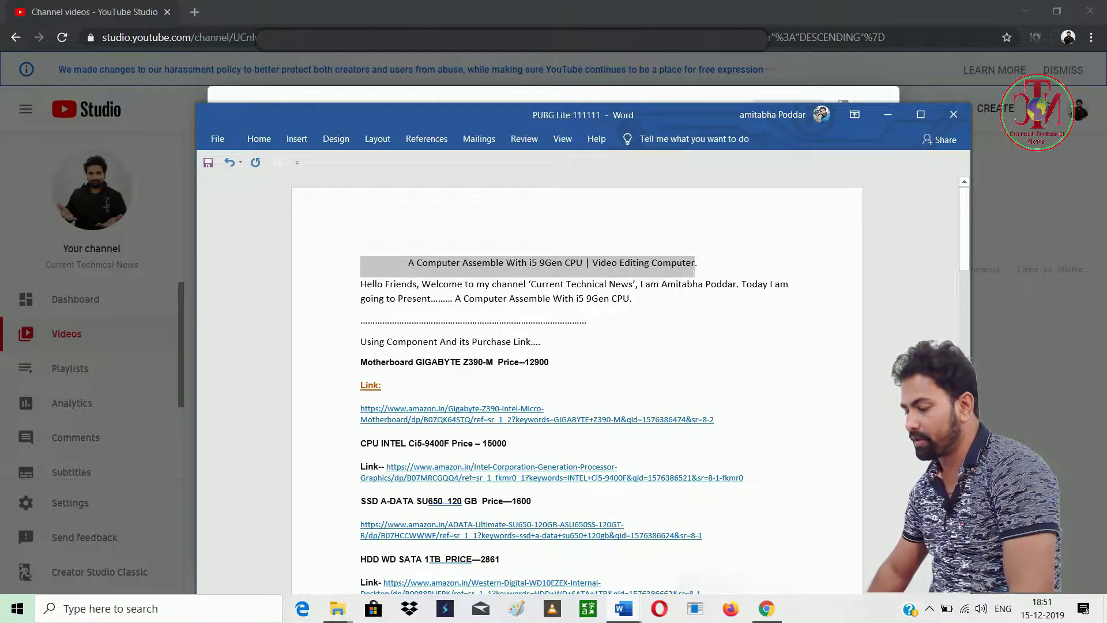
pyautogui.rightClick(690, 268)
pyautogui.click(718, 290)
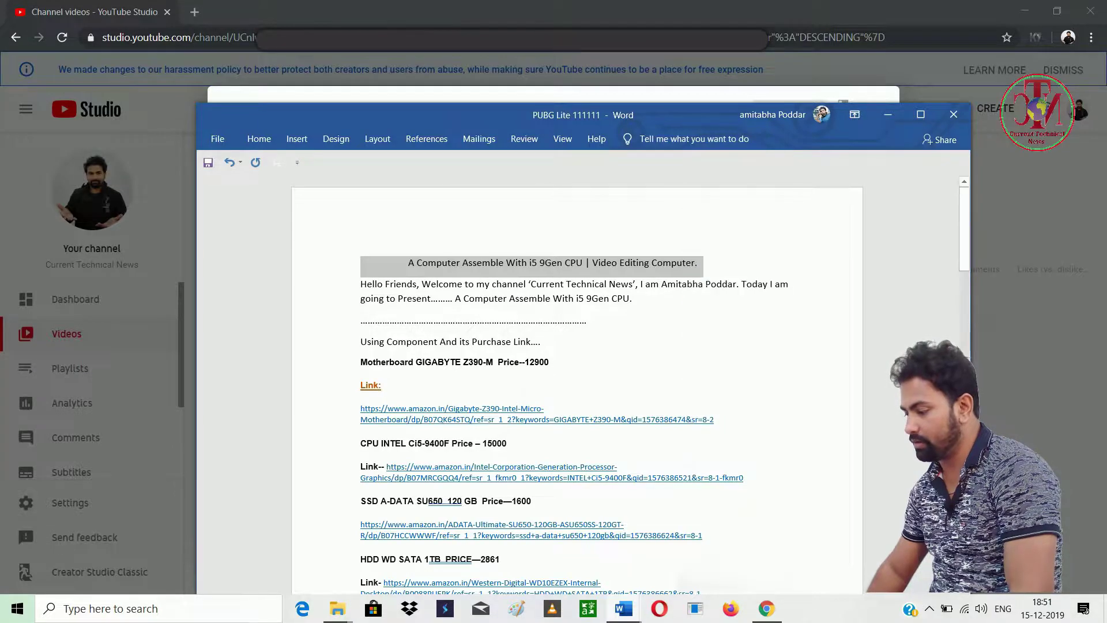
pyautogui.click(892, 118)
pyautogui.rightClick(352, 246)
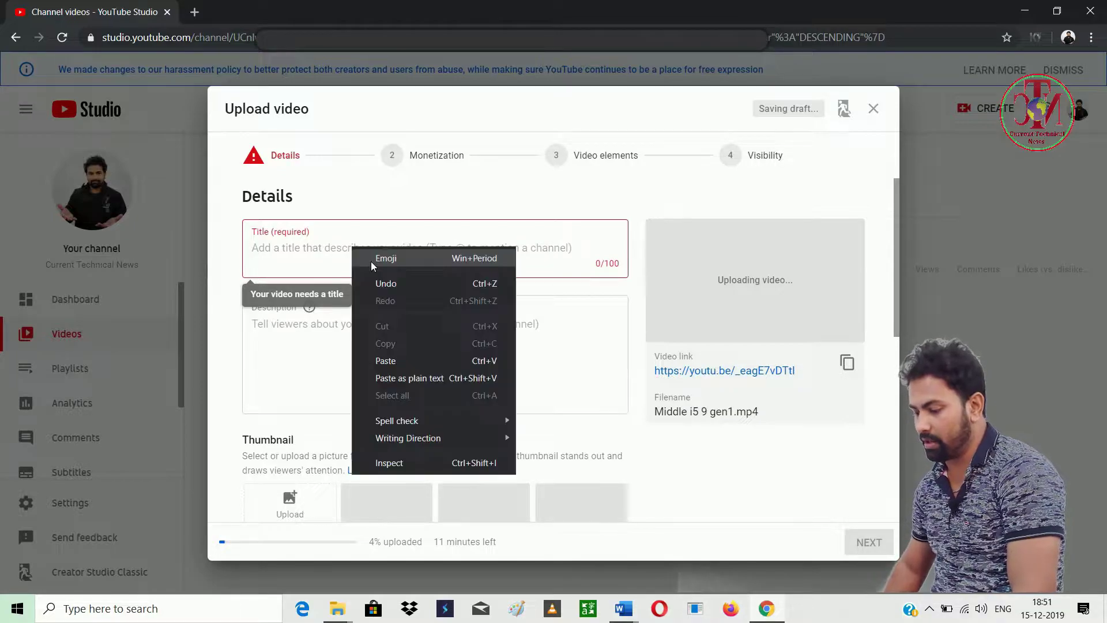
pyautogui.click(394, 358)
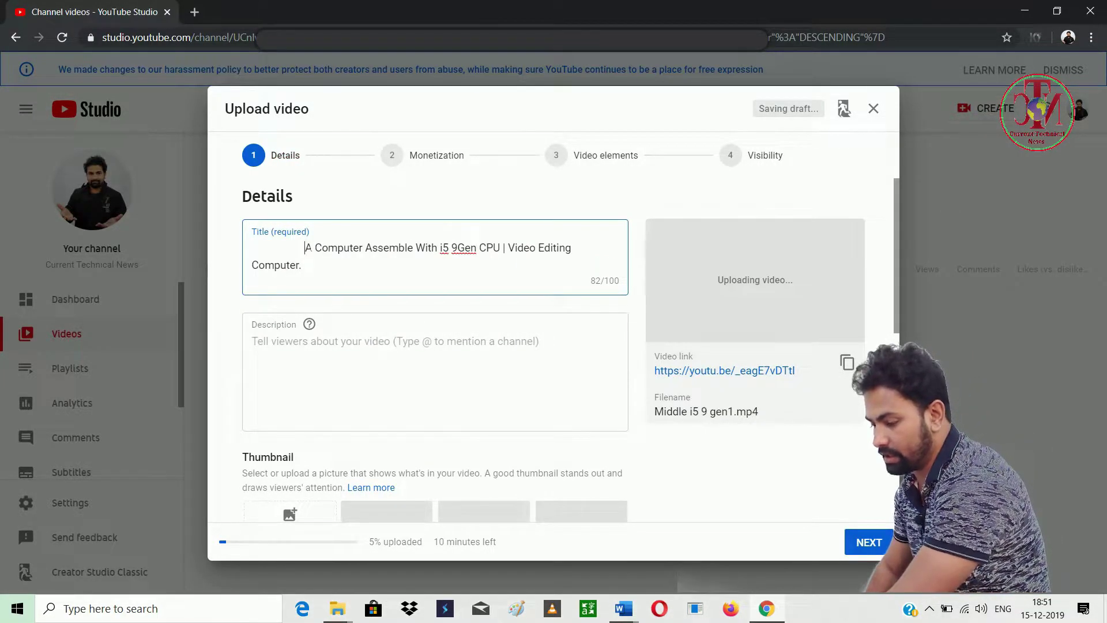
# Step: Remove the leading spaces from the video title and end it with "| i5 9Gen Dextop." instead of the full stop
pyautogui.press('BackSpace')
pyautogui.press('BackSpace')
pyautogui.press('BackSpace')
pyautogui.press('BackSpace')
pyautogui.press('BackSpace')
pyautogui.press('BackSpace')
pyautogui.press('BackSpace')
pyautogui.press('BackSpace')
pyautogui.press('BackSpace')
pyautogui.press('BackSpace')
pyautogui.press('BackSpace')
pyautogui.press('BackSpace')
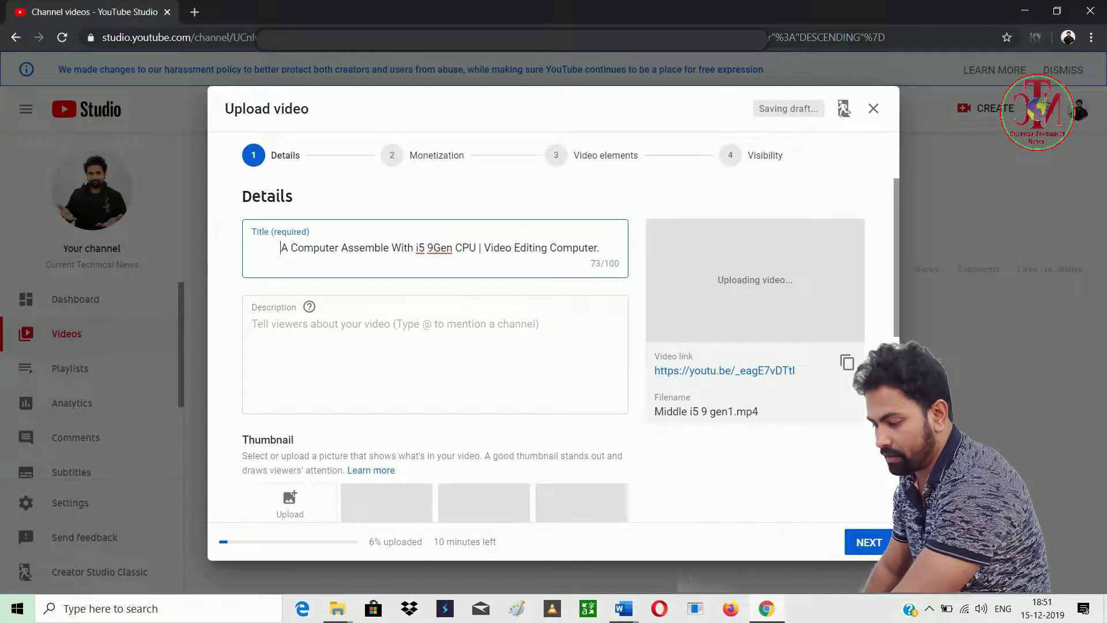
pyautogui.press('BackSpace')
pyautogui.press('BackSpace')
pyautogui.press('BackSpace')
pyautogui.press('BackSpace')
pyautogui.press('BackSpace')
pyautogui.press('BackSpace')
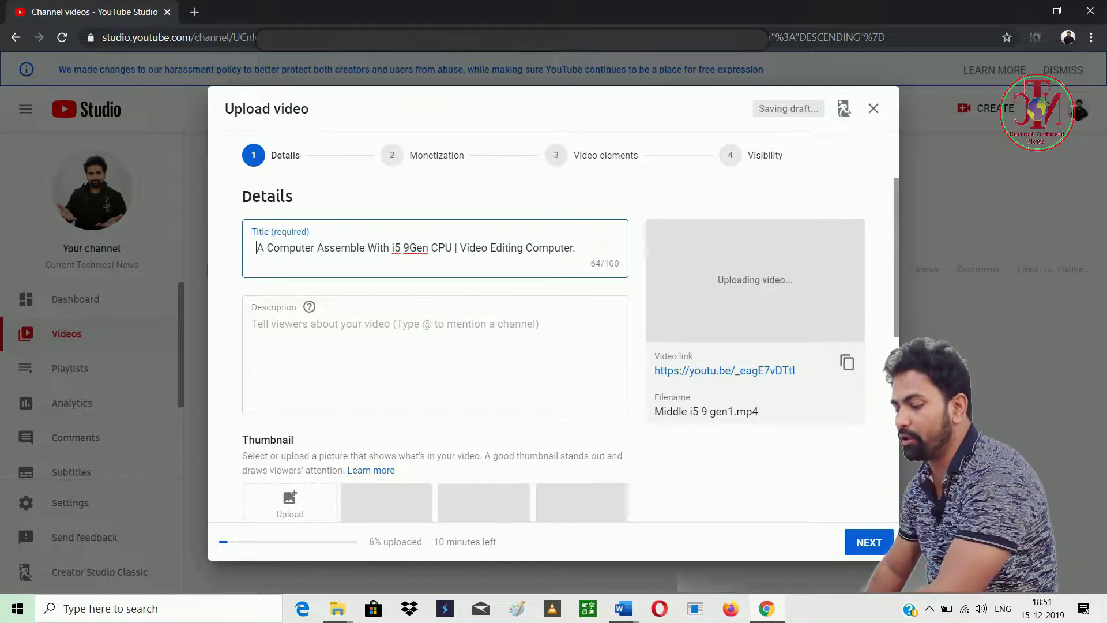
pyautogui.press('BackSpace')
pyautogui.press('BackSpace')
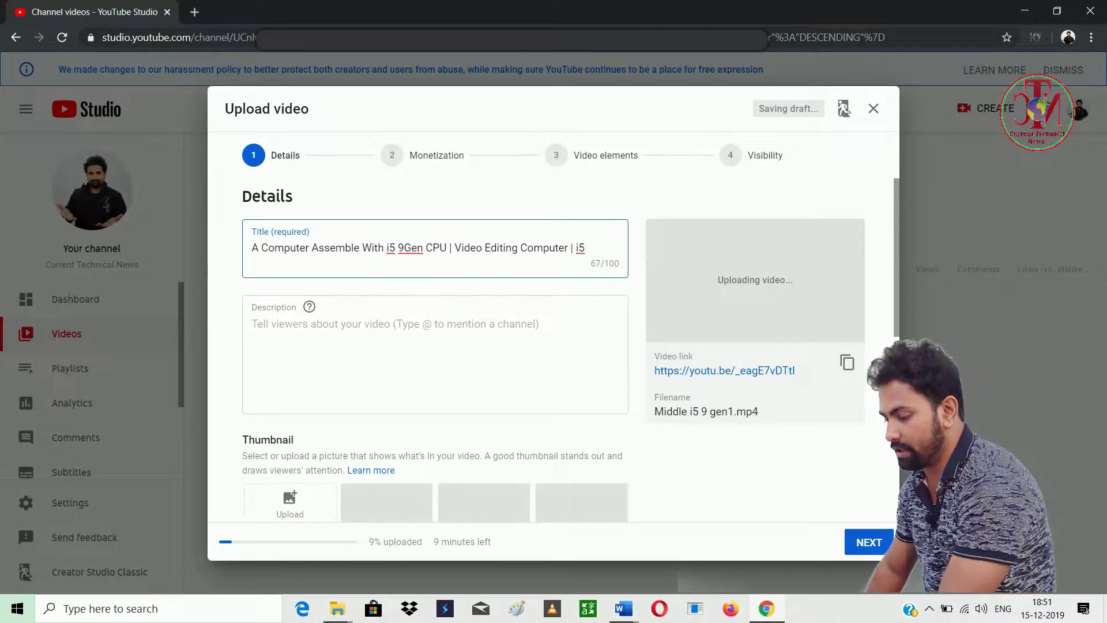
pyautogui.write('Dextop.')
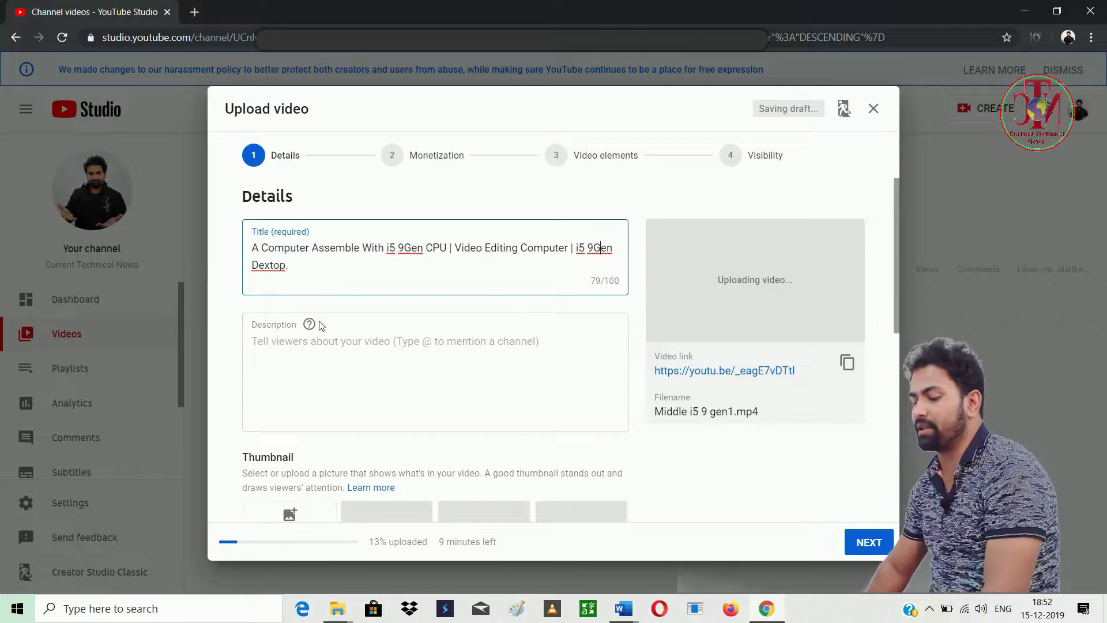
# Step: Fill the video description with the entire text of the PUBG Lite 111111 Word document
pyautogui.click(252, 341)
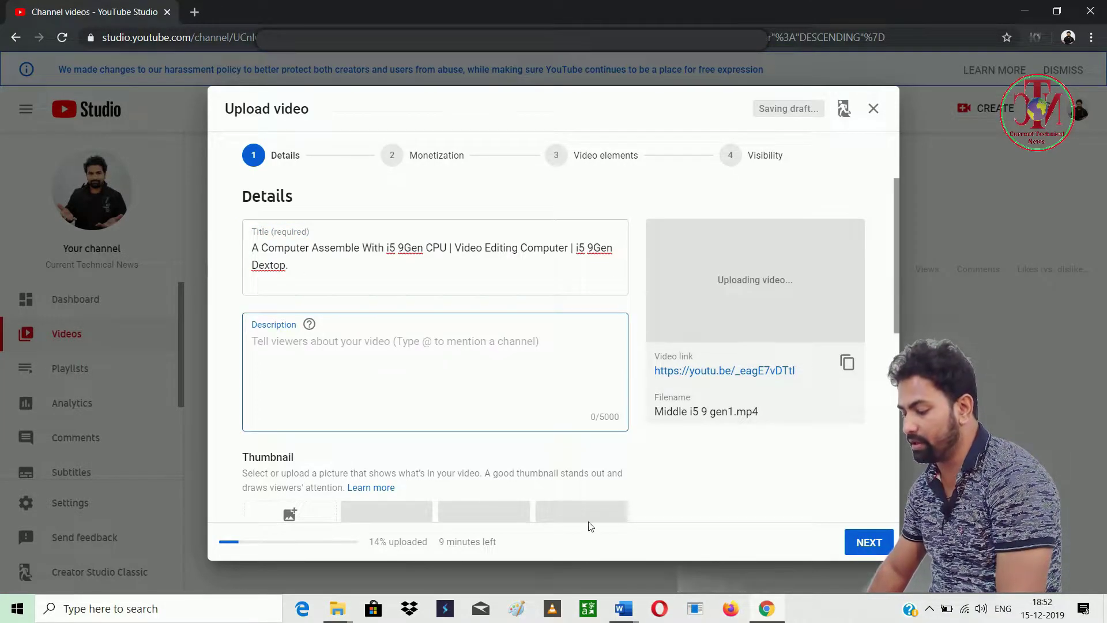
pyautogui.click(629, 609)
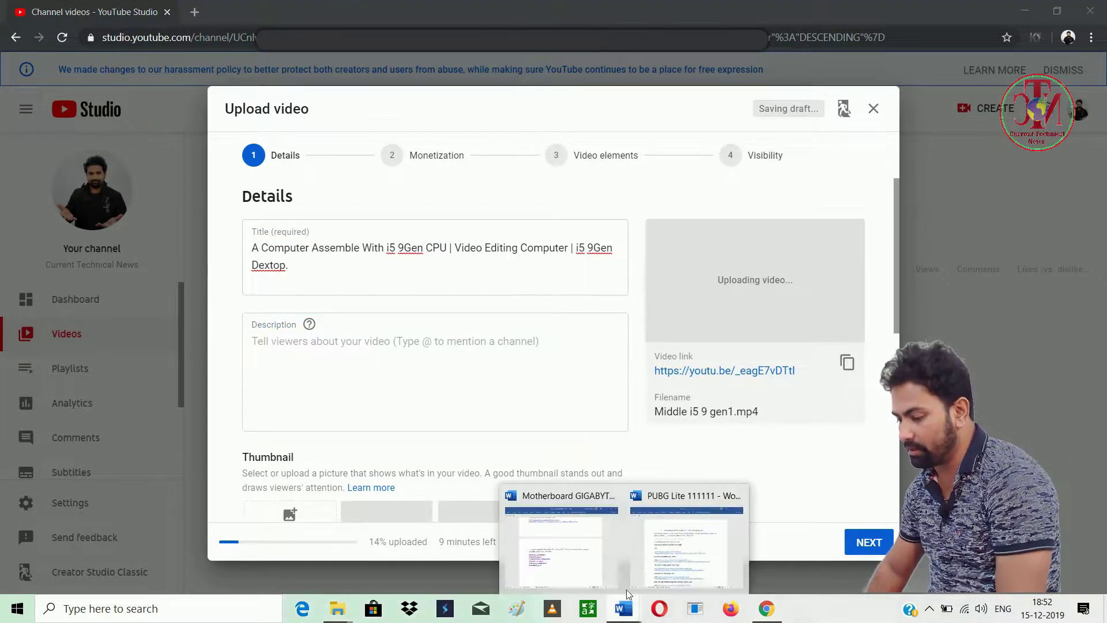
pyautogui.click(660, 564)
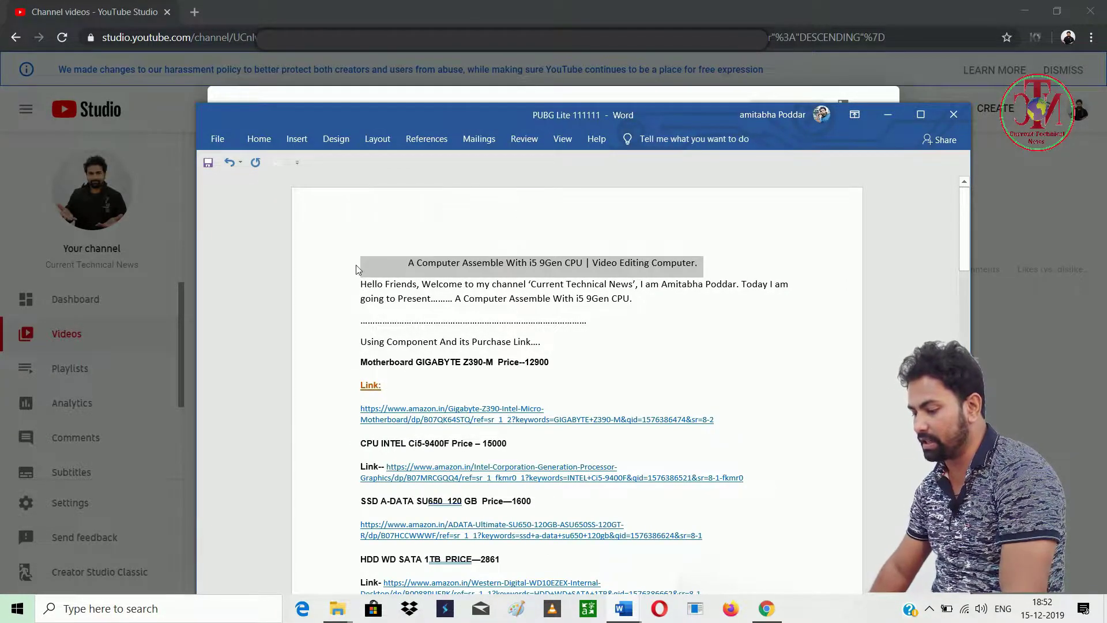
pyautogui.hotkey('ctrl', 'a')
pyautogui.scroll(-15, 343, 566)
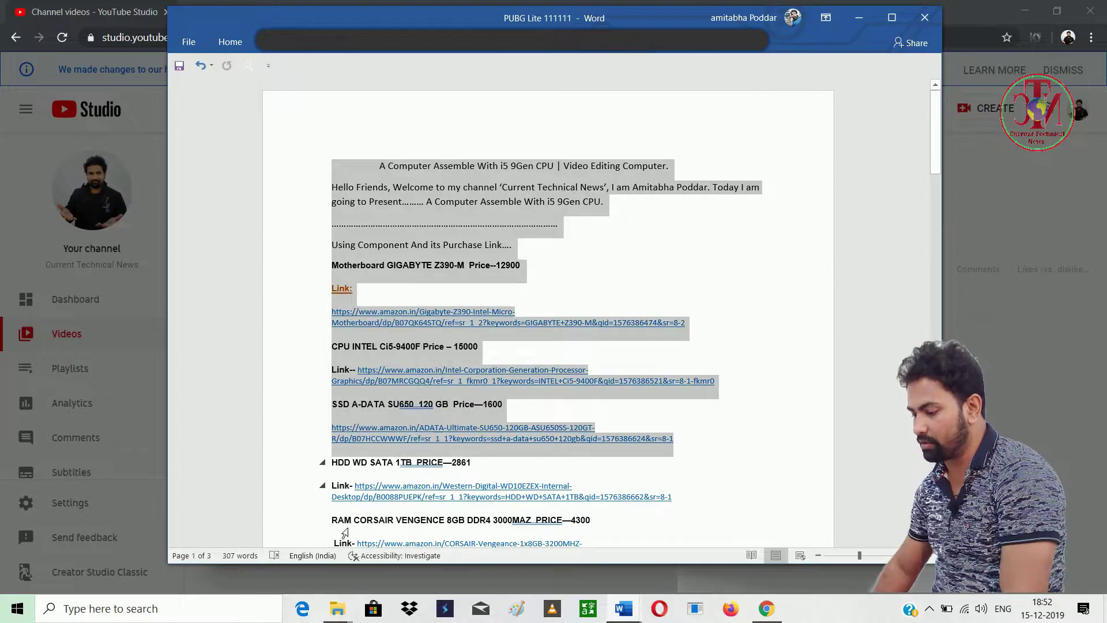
pyautogui.hotkey('alt', 'Tab')
pyautogui.click(320, 428)
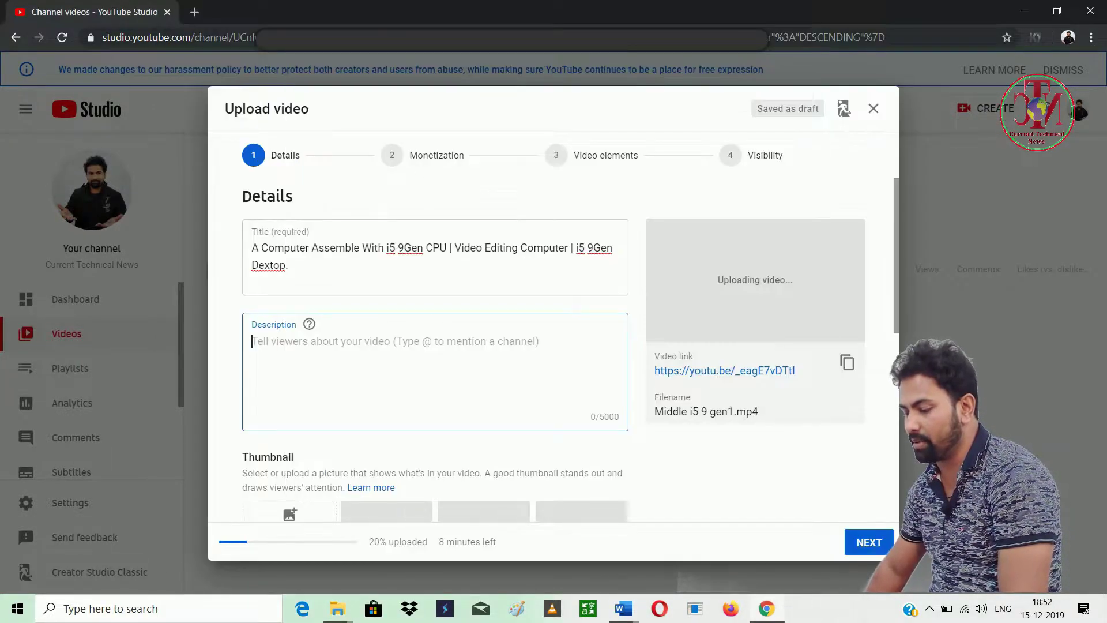
pyautogui.hotkey('ctrl', 'v')
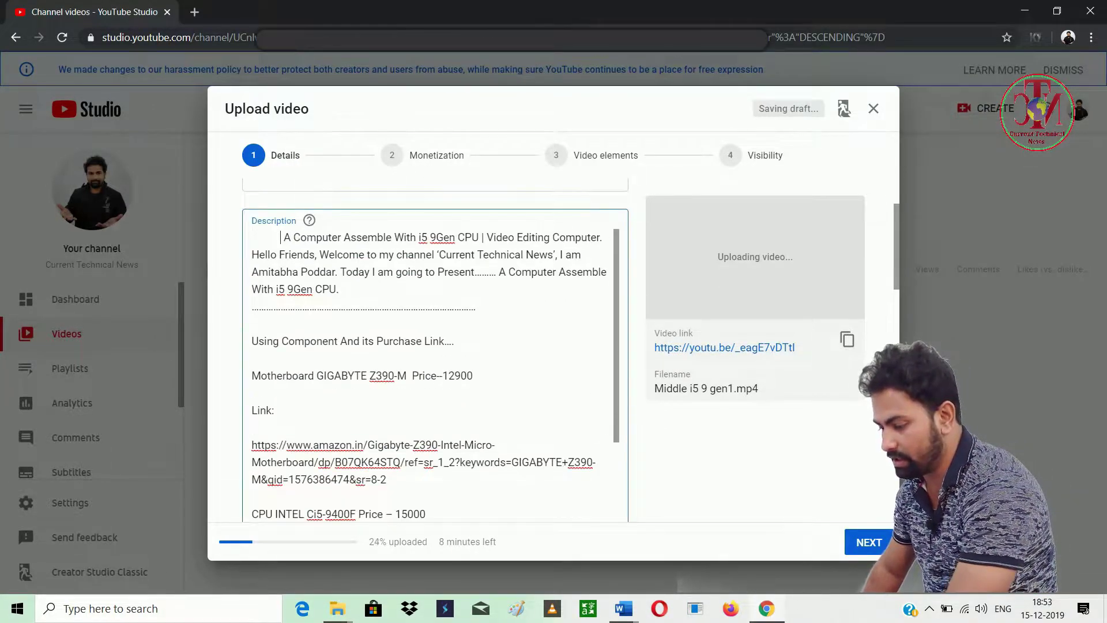
# Step: Tidy the description's line breaks, removing surplus blank lines between the component names and their purchase links
pyautogui.click(589, 237)
pyautogui.press('Return')
pyautogui.click(252, 358)
pyautogui.press('BackSpace')
pyautogui.click(252, 445)
pyautogui.press('BackSpace')
pyautogui.press('BackSpace')
pyautogui.click(252, 324)
pyautogui.press('BackSpace')
pyautogui.click(252, 245)
pyautogui.press('BackSpace')
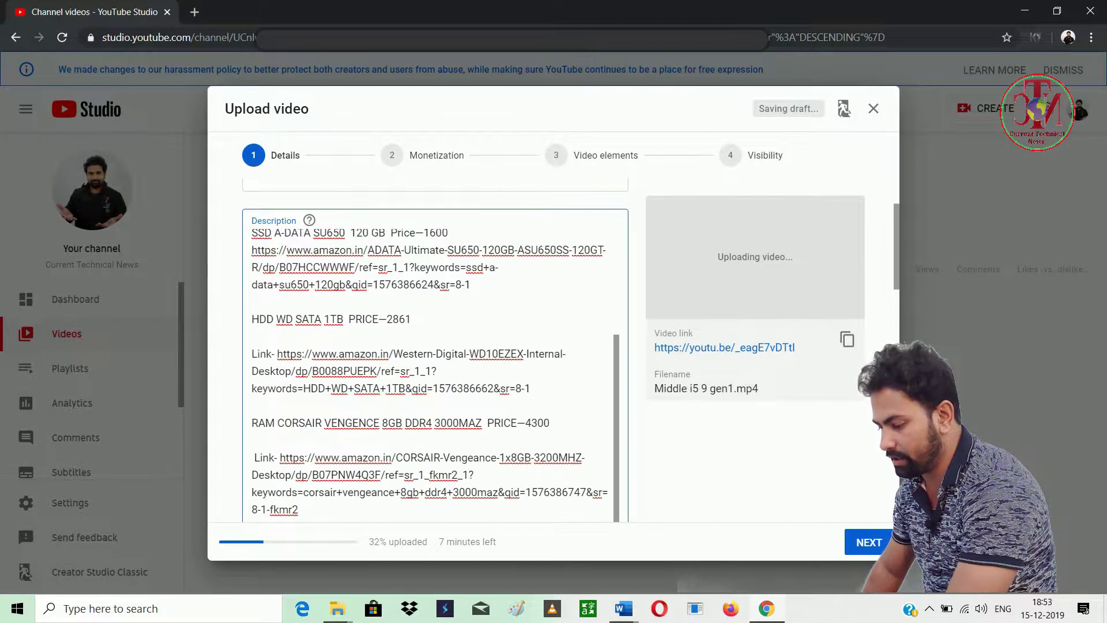
pyautogui.click(252, 329)
pyautogui.press('BackSpace')
pyautogui.scroll(-5, 433, 369)
pyautogui.click(252, 445)
pyautogui.press('BackSpace')
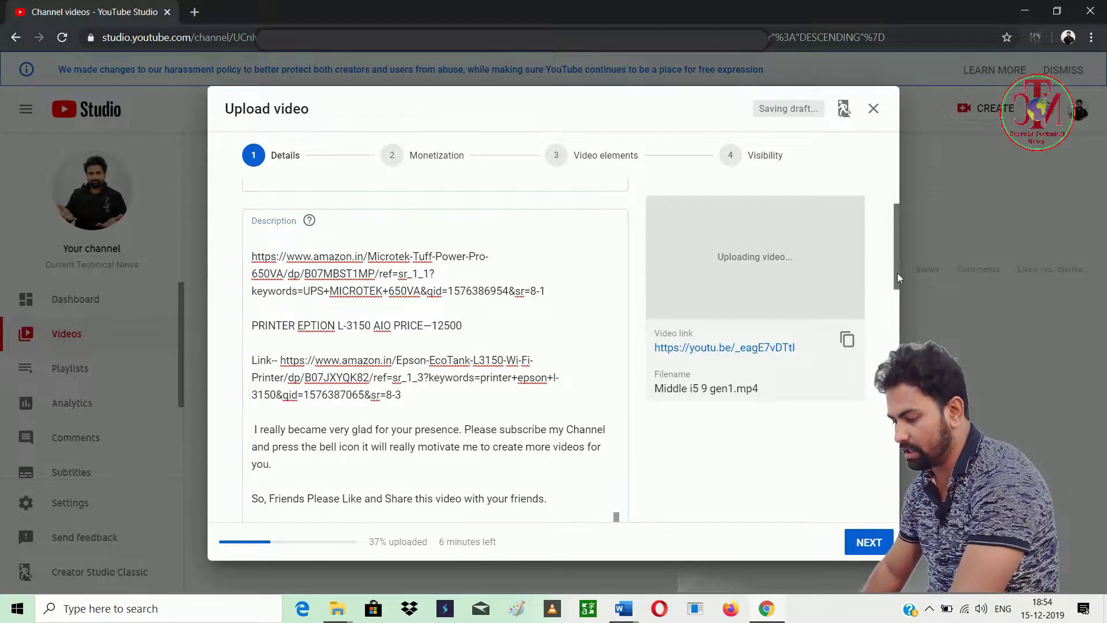
# Step: Upload the custom thumbnail image reading "A Computer Assemble With i5 9Gen Cpu"
pyautogui.scroll(-2, 897, 272)
pyautogui.moveTo(897, 309); pyautogui.dragTo(870, 438)
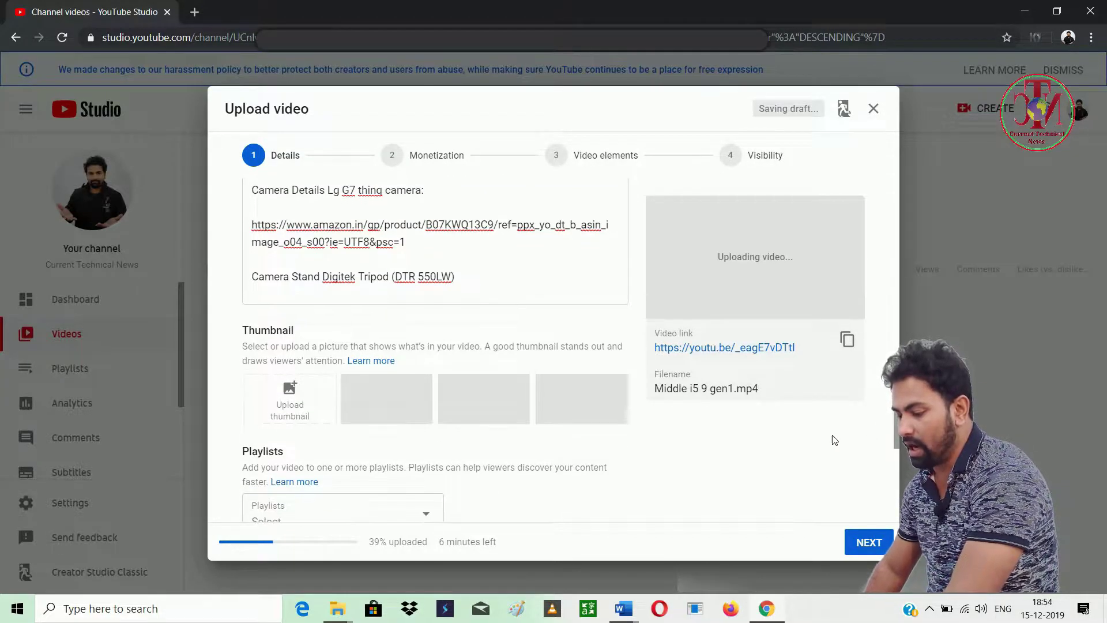
pyautogui.click(280, 392)
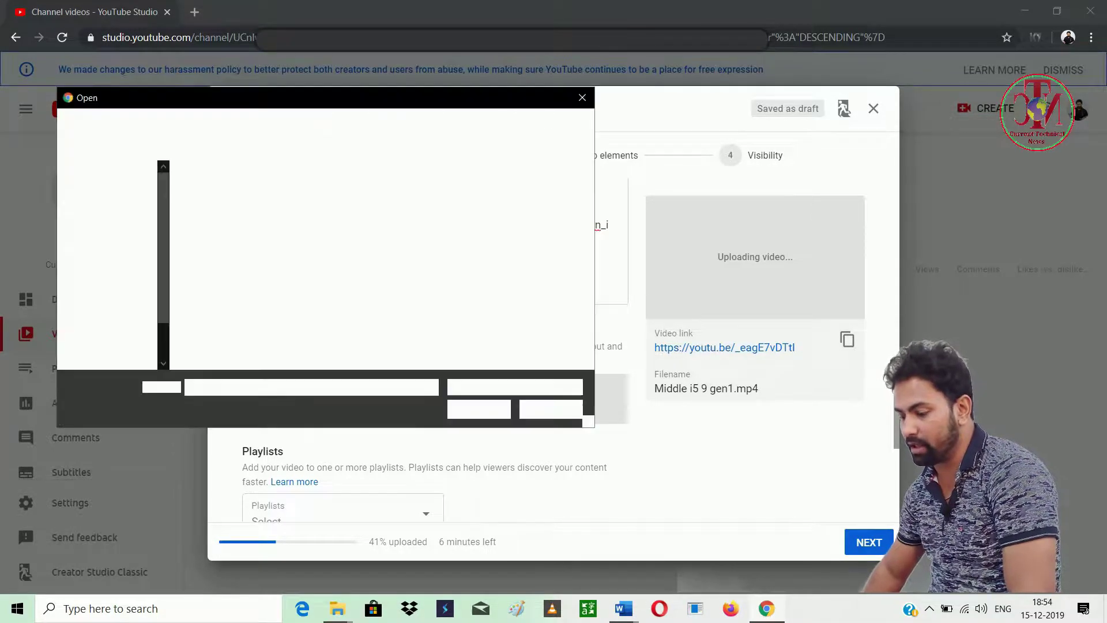
pyautogui.click(110, 210)
pyautogui.doubleClick(271, 284)
pyautogui.doubleClick(303, 242)
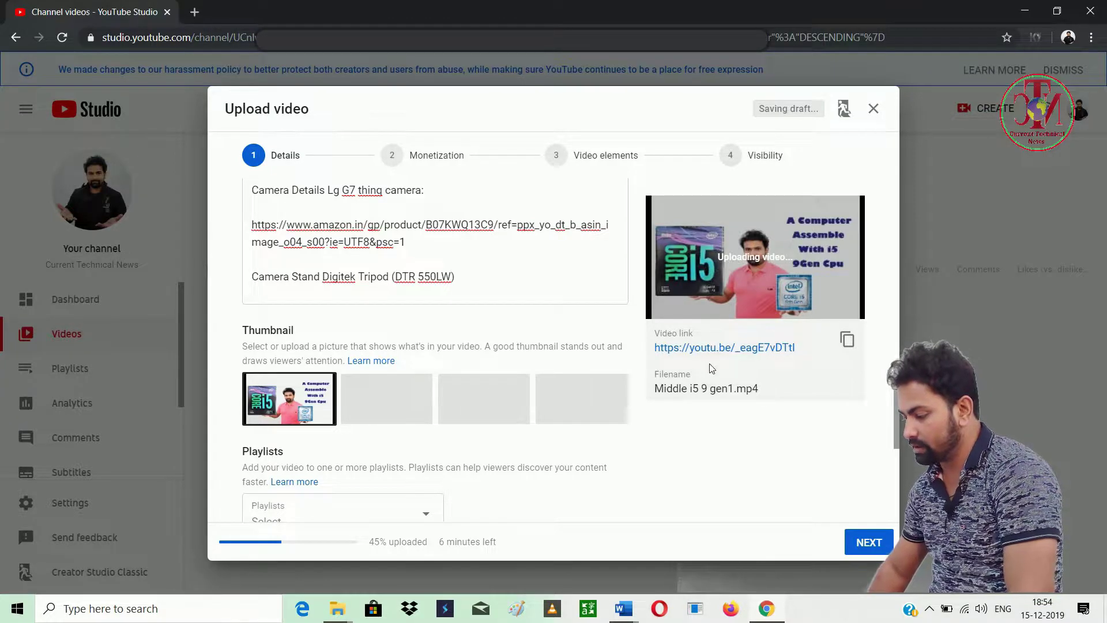
# Step: Expand the additional video detail options covering paid promotion, tags and subtitles
pyautogui.moveTo(895, 380); pyautogui.dragTo(901, 457)
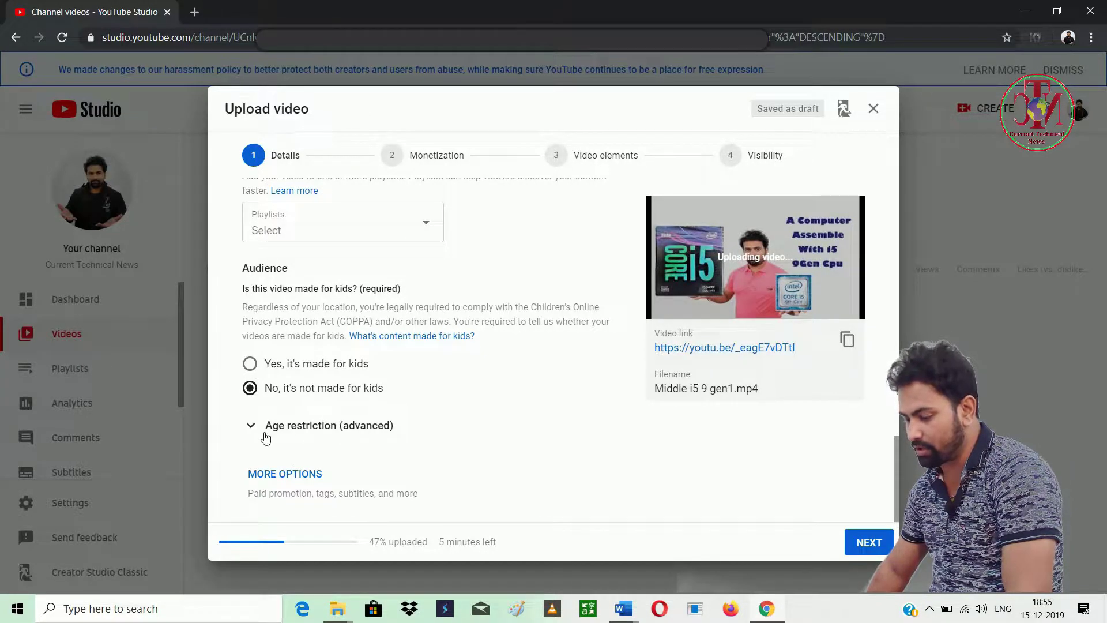
pyautogui.click(288, 474)
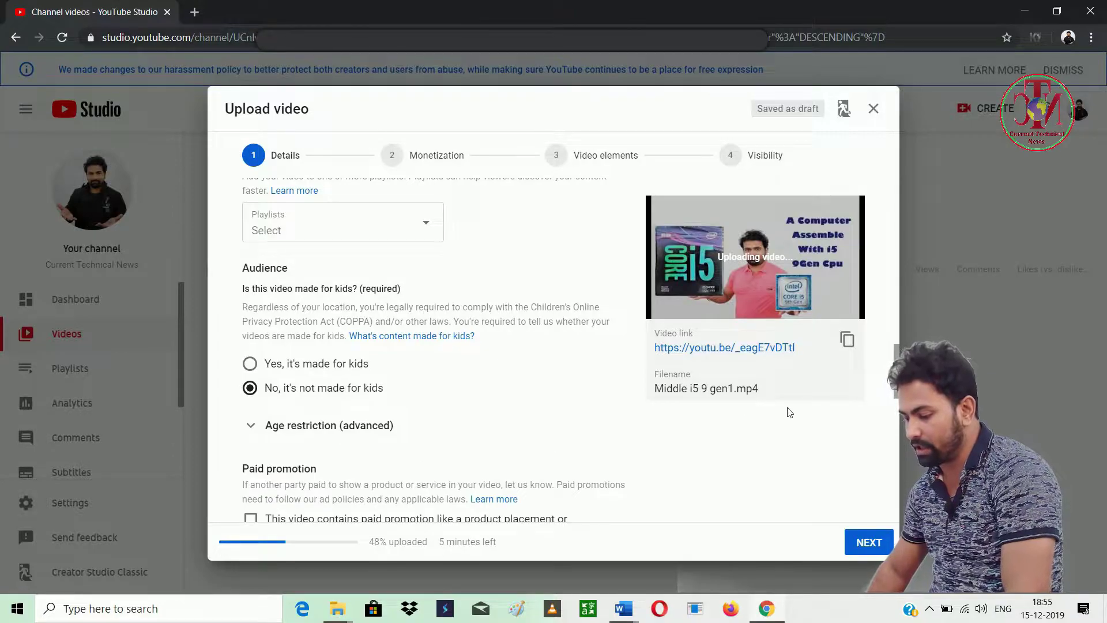
pyautogui.scroll(-2, 893, 394)
pyautogui.moveTo(893, 395); pyautogui.dragTo(886, 431)
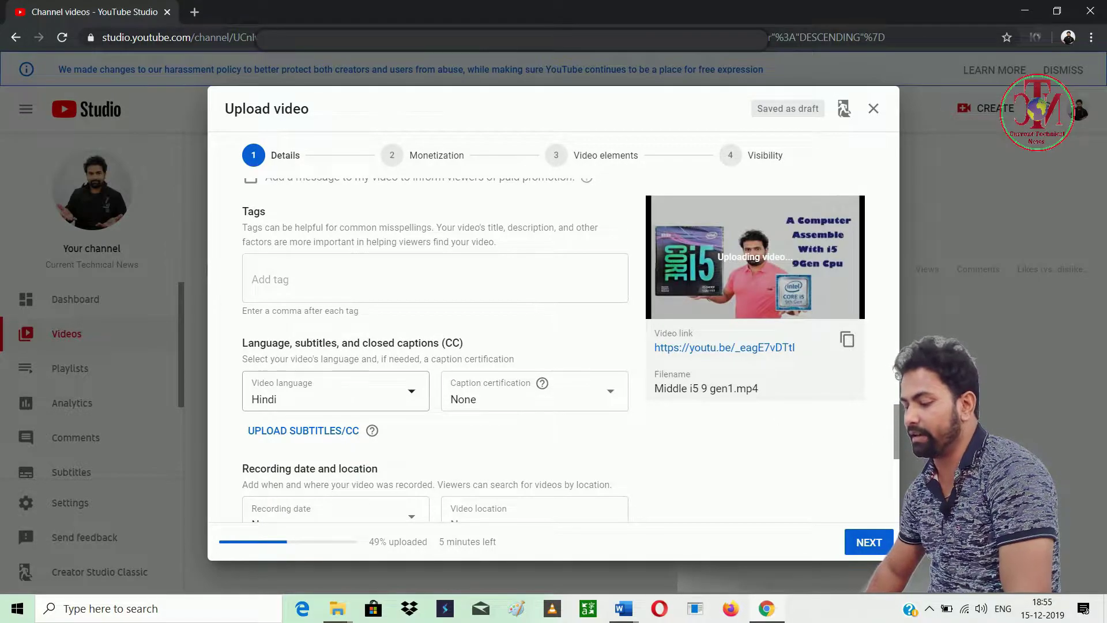
# Step: Fill the video's tags with the keyword list copied from the last page of the Motherboard Word document
pyautogui.click(346, 279)
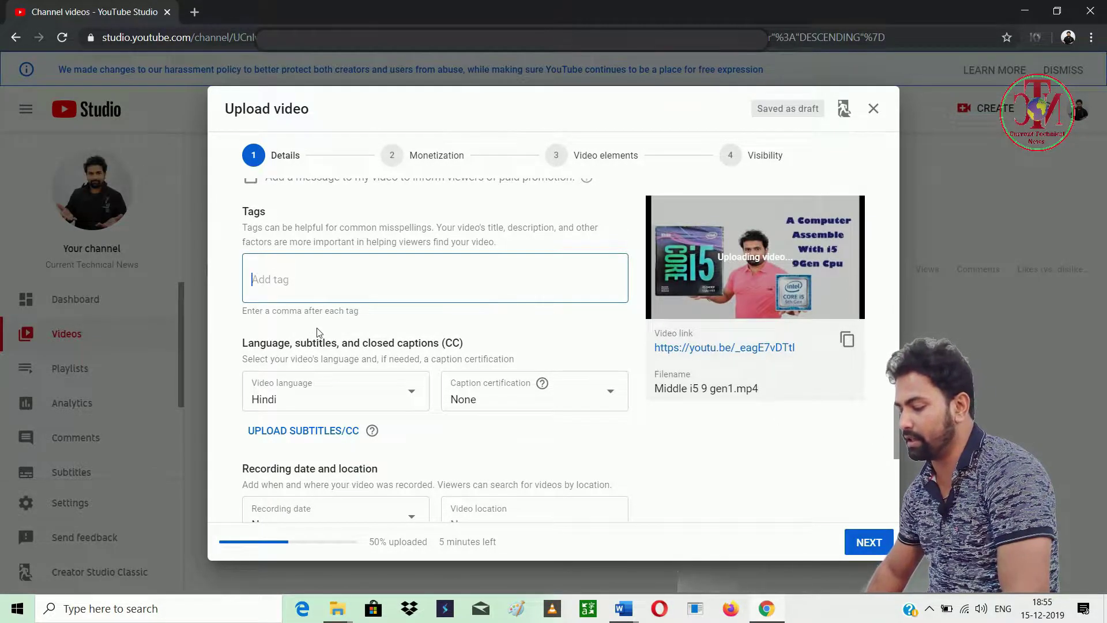
pyautogui.click(620, 606)
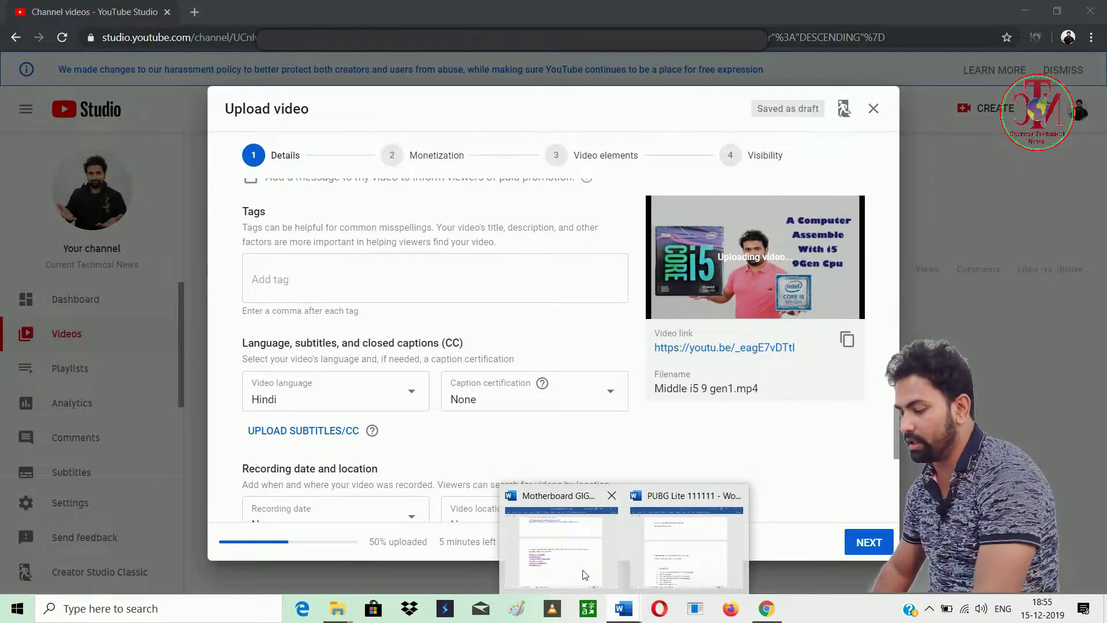
pyautogui.click(582, 566)
pyautogui.moveTo(346, 324); pyautogui.dragTo(406, 437)
pyautogui.rightClick(407, 437)
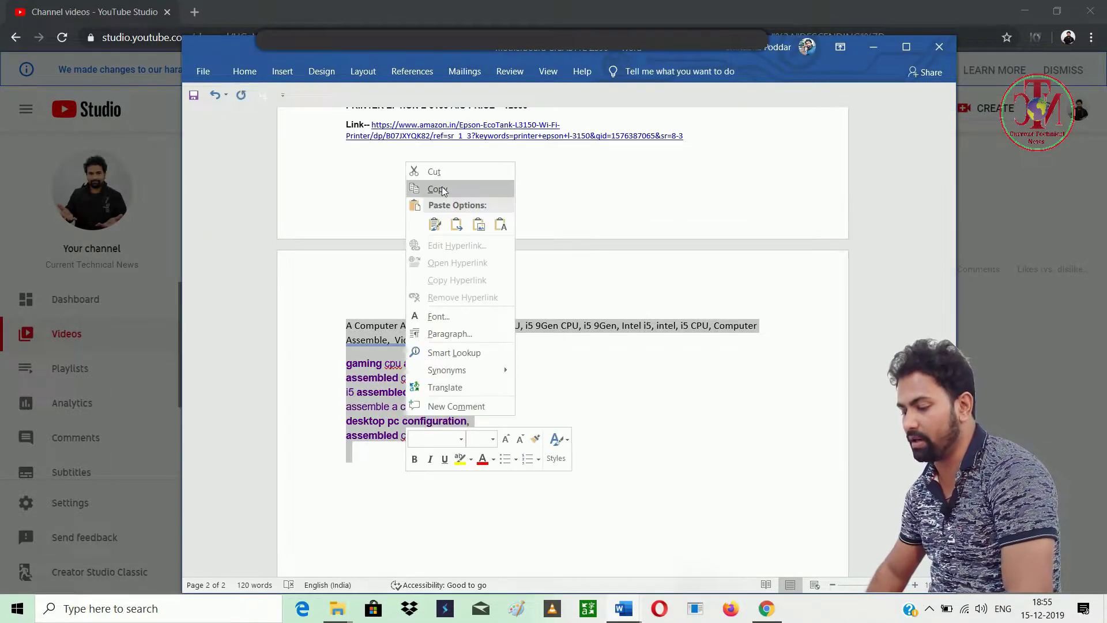
pyautogui.click(429, 188)
pyautogui.click(766, 608)
pyautogui.hotkey('ctrl', 'v')
# Step: Add the tags "CPU" and "Gaming Computer Assemble" after the pasted keywords
pyautogui.write('CPU')
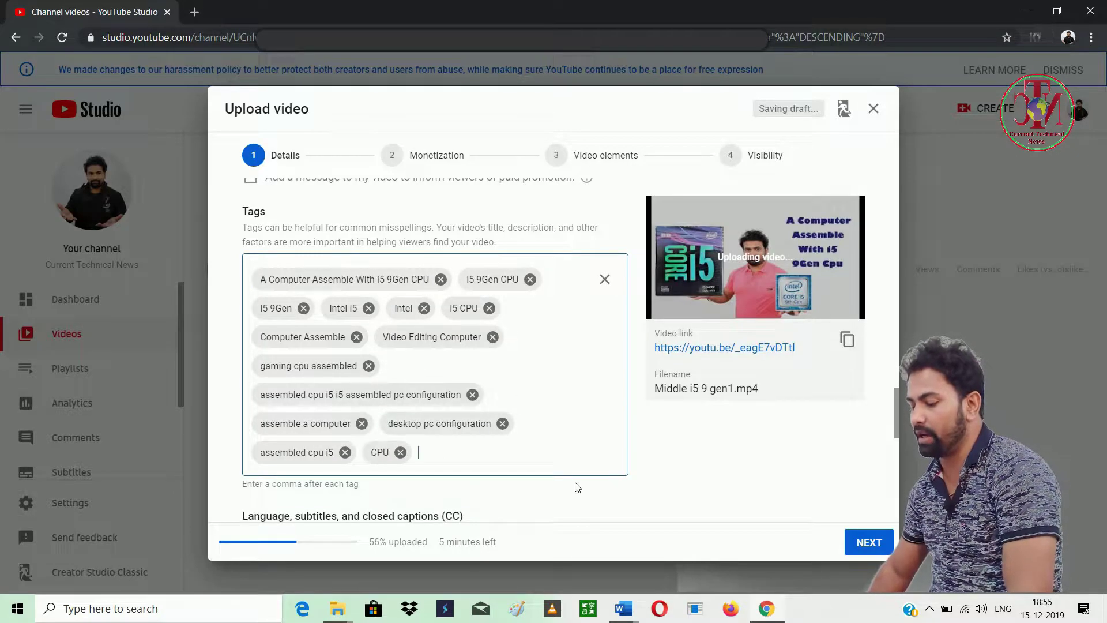
pyautogui.write(',Gaming Computer Assemble,')
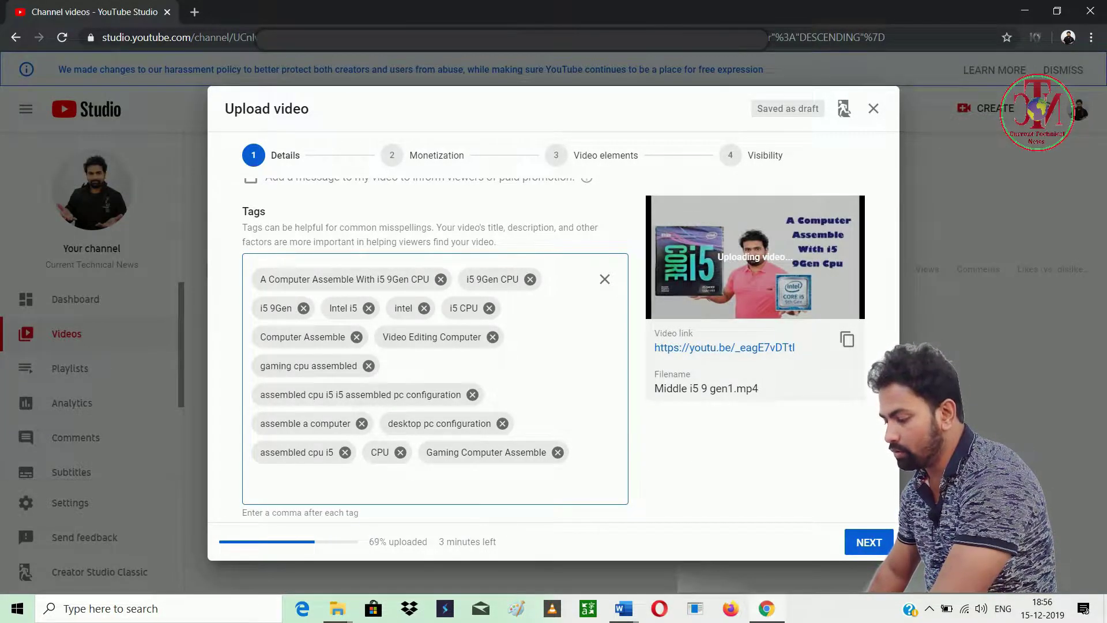
pyautogui.press('Tab')
# Step: Set the video's recording date to Dec 15, 2019
pyautogui.scroll(-4, 478, 360)
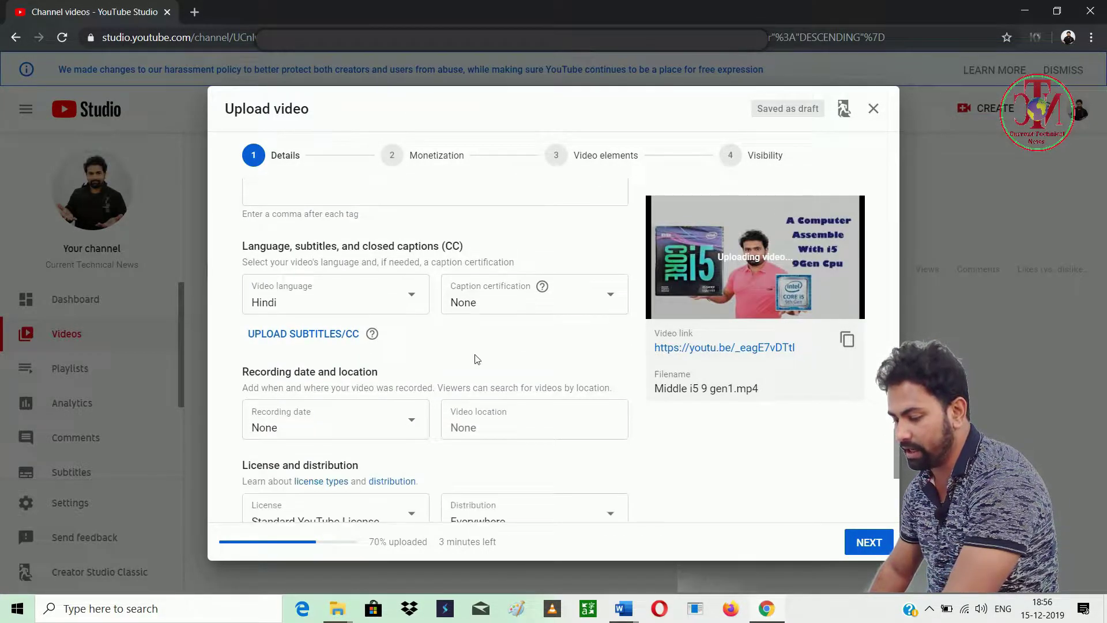
pyautogui.click(366, 423)
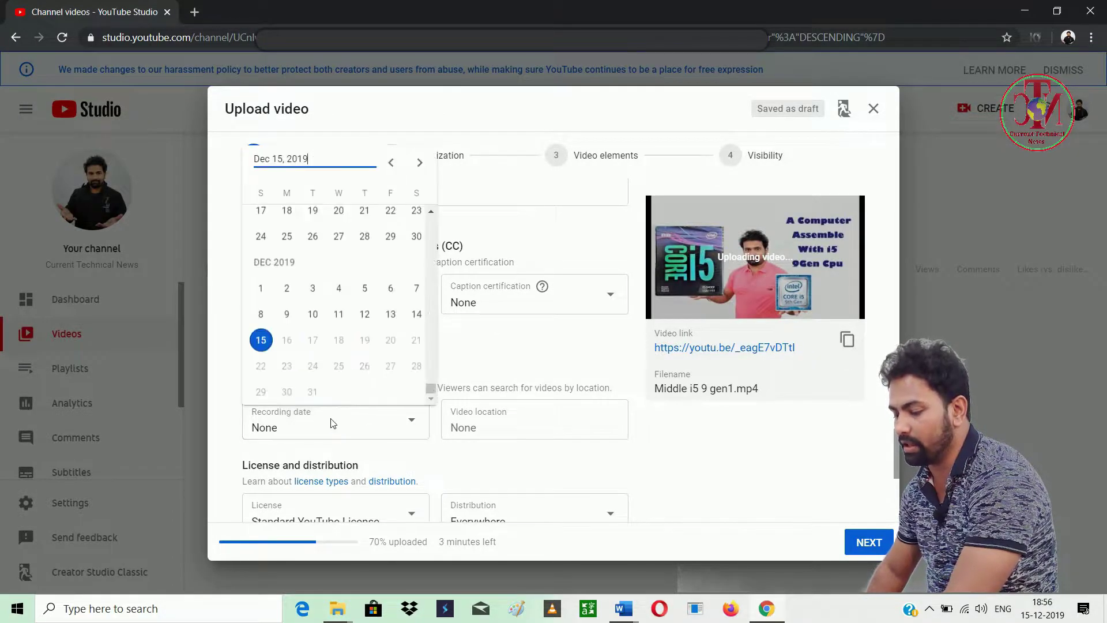
pyautogui.click(261, 340)
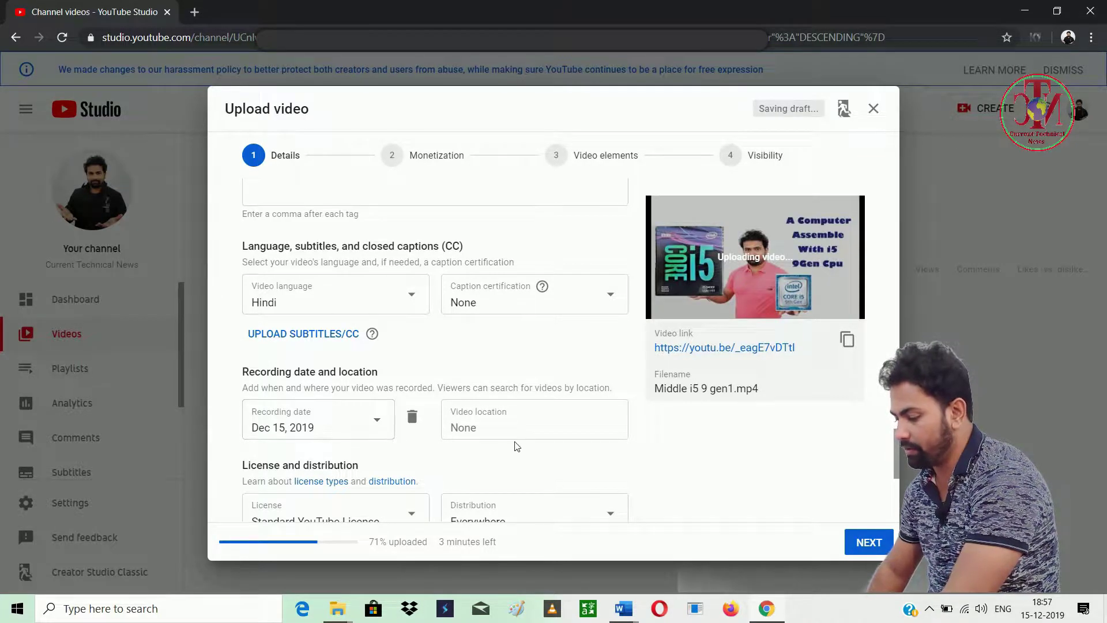
# Step: Review the license, category and comment settings, then look through the Monetization, Video elements and Visibility stages and return to Details
pyautogui.moveTo(897, 435); pyautogui.dragTo(899, 479)
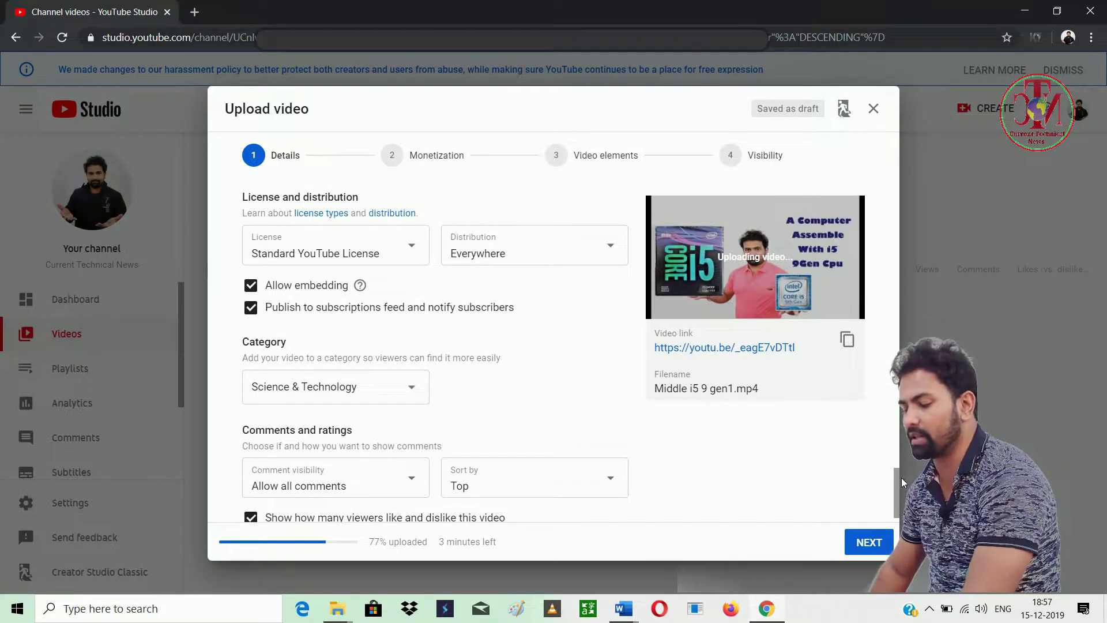
pyautogui.moveTo(894, 474); pyautogui.dragTo(896, 490)
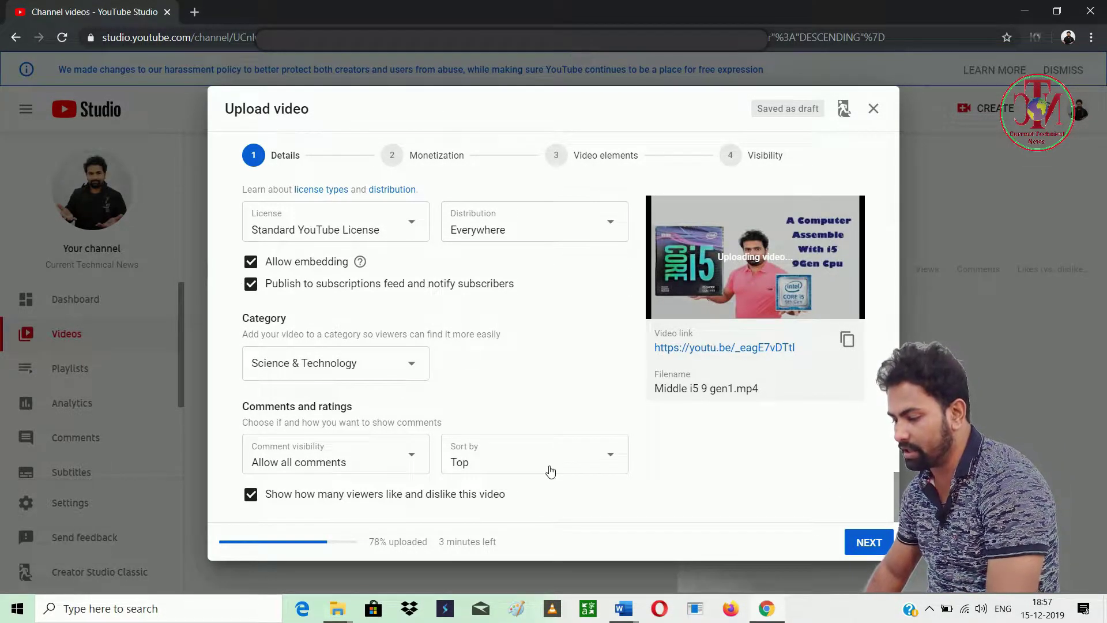
pyautogui.scroll(15, 428, 193)
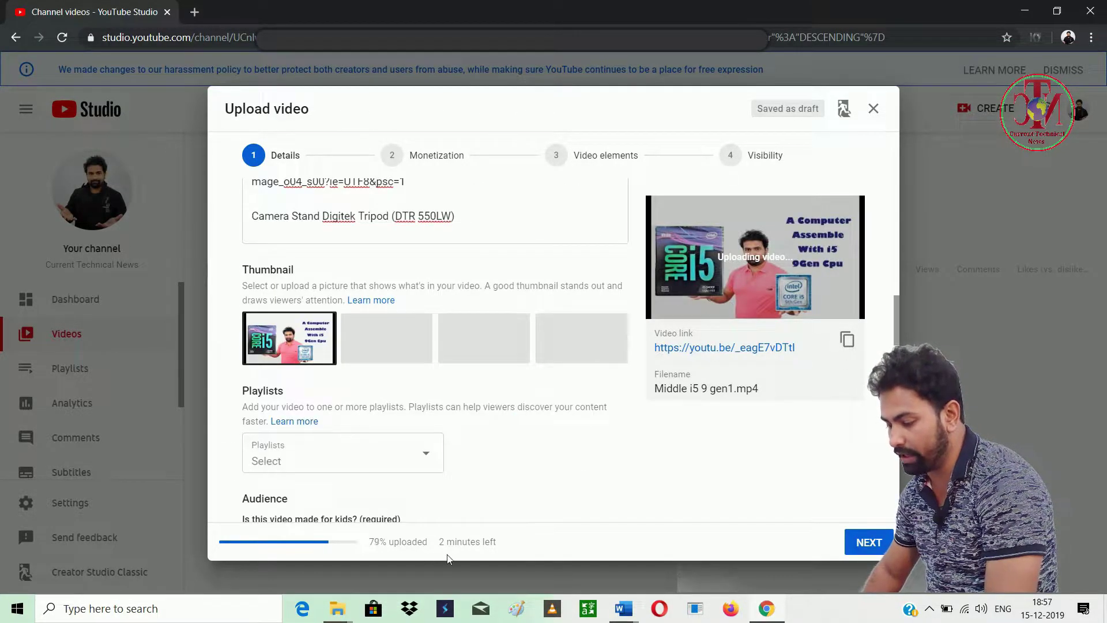
pyautogui.scroll(6, 436, 350)
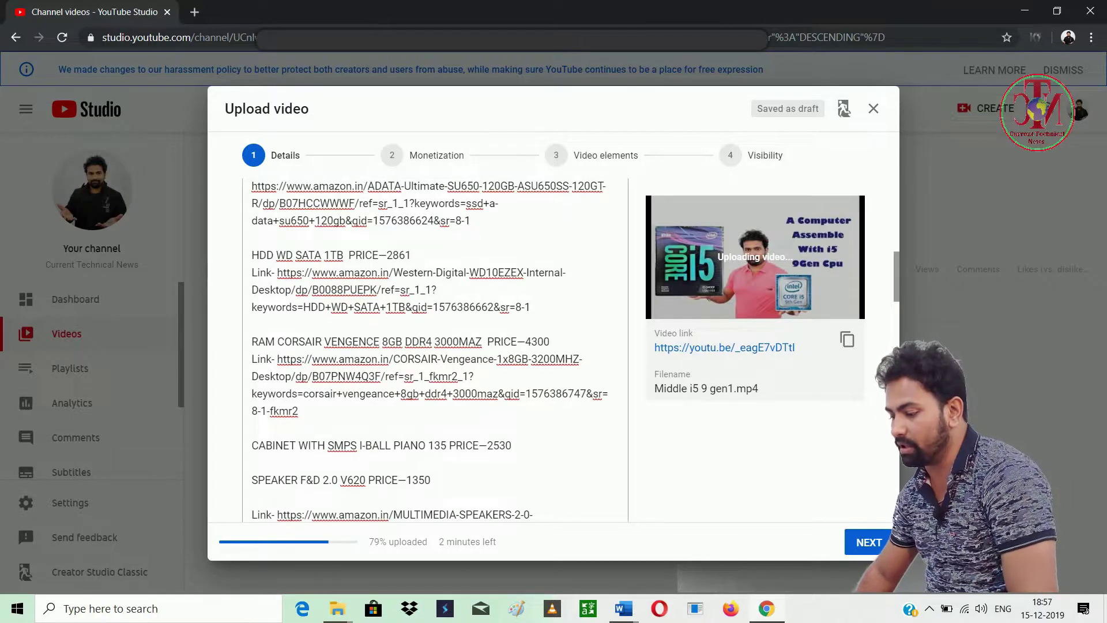
pyautogui.scroll(5, 427, 289)
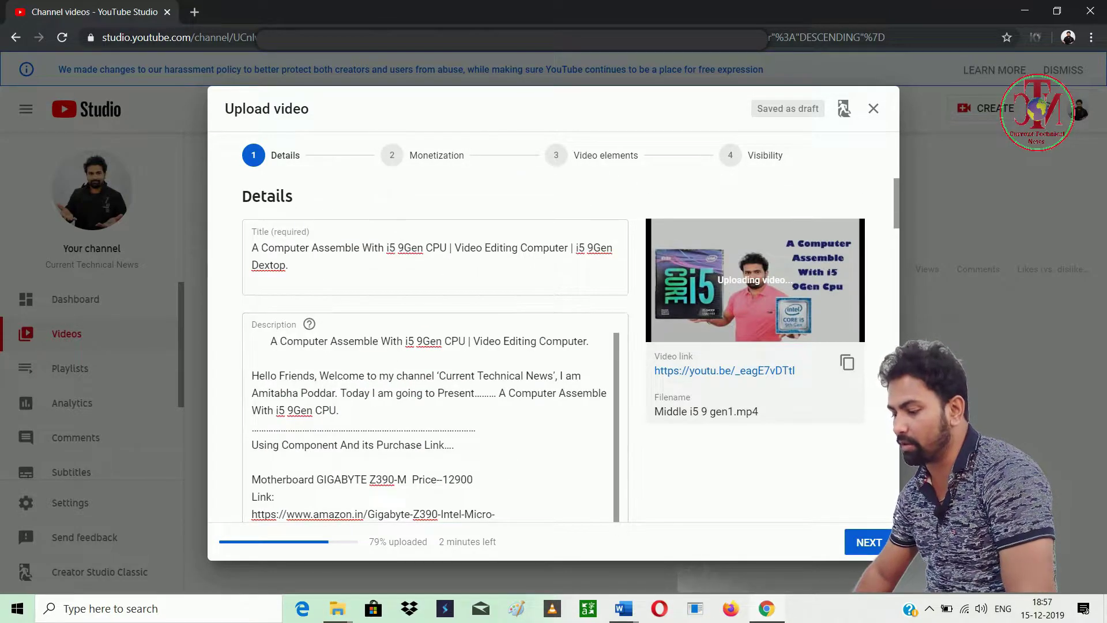
pyautogui.click(402, 157)
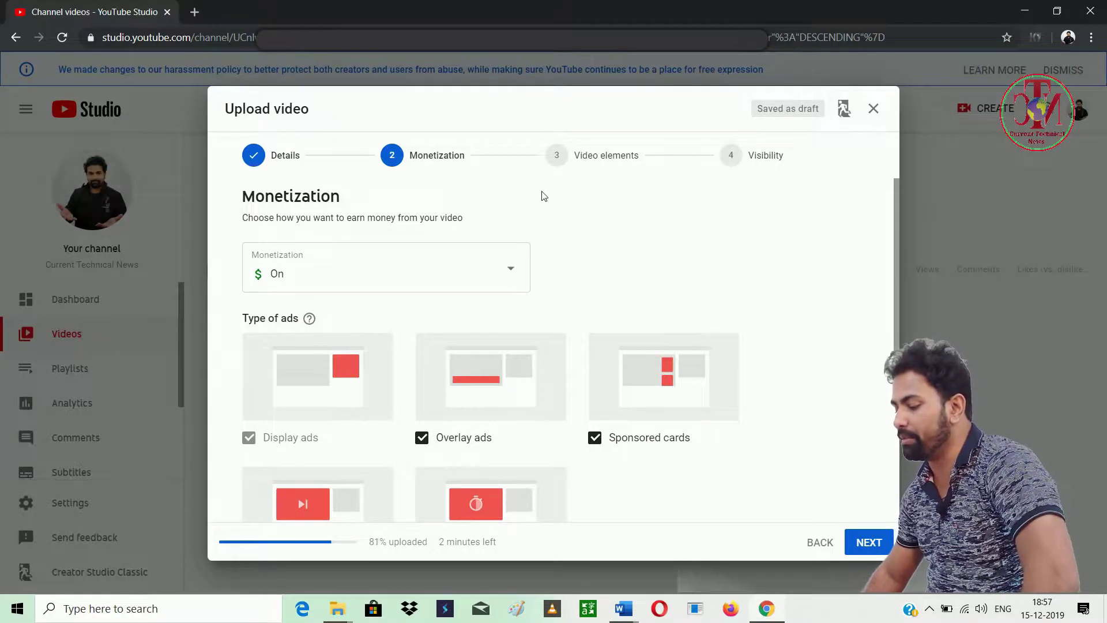
pyautogui.click(565, 156)
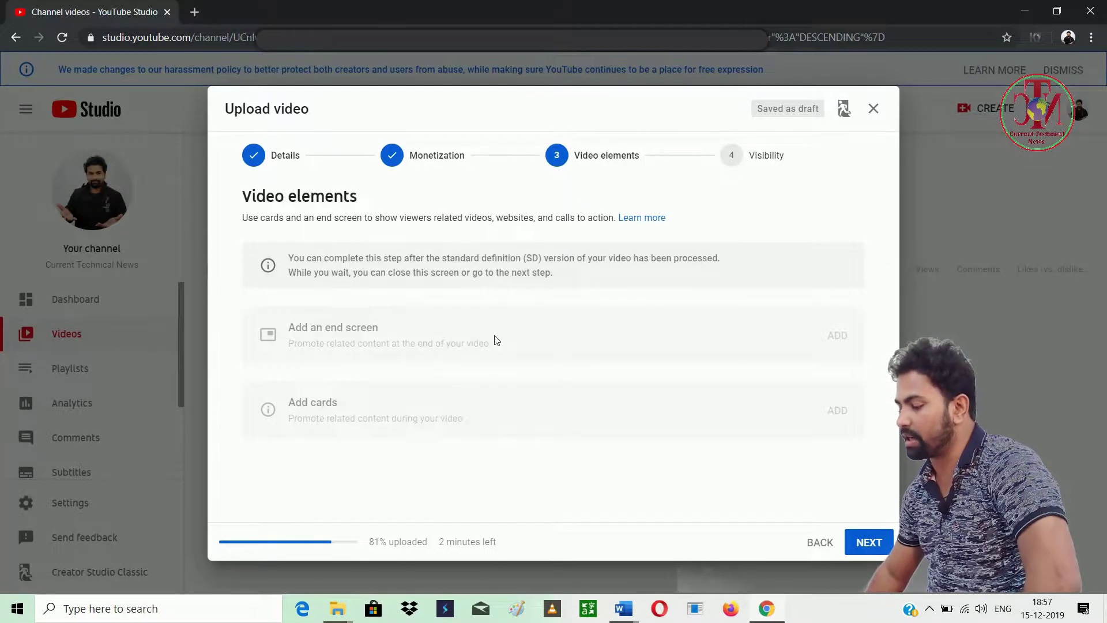
pyautogui.click(750, 162)
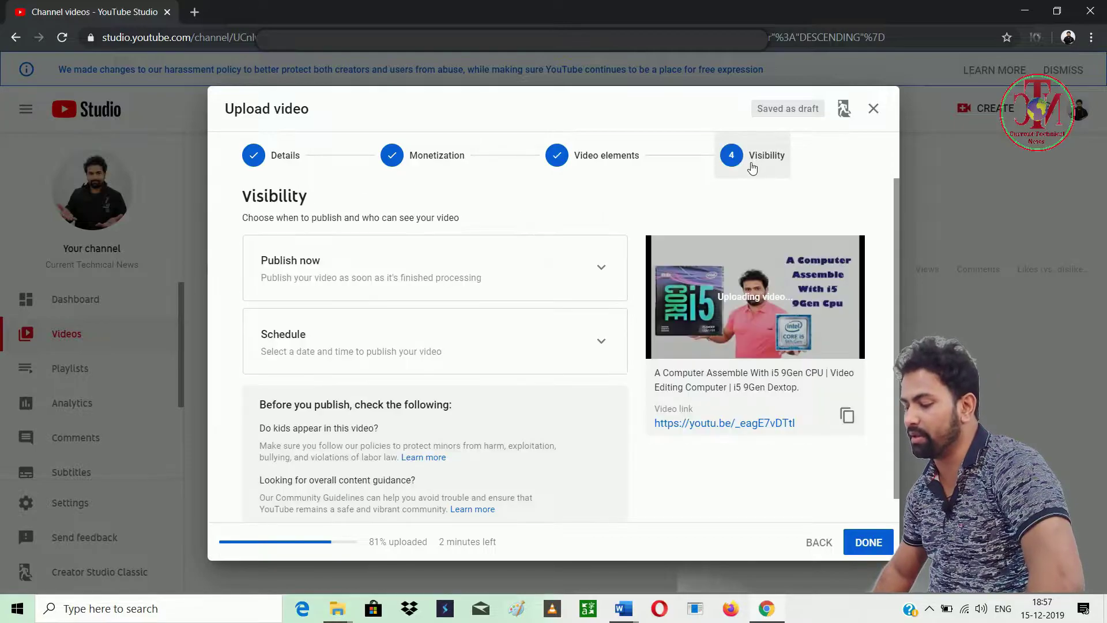
pyautogui.scroll(-1, 518, 414)
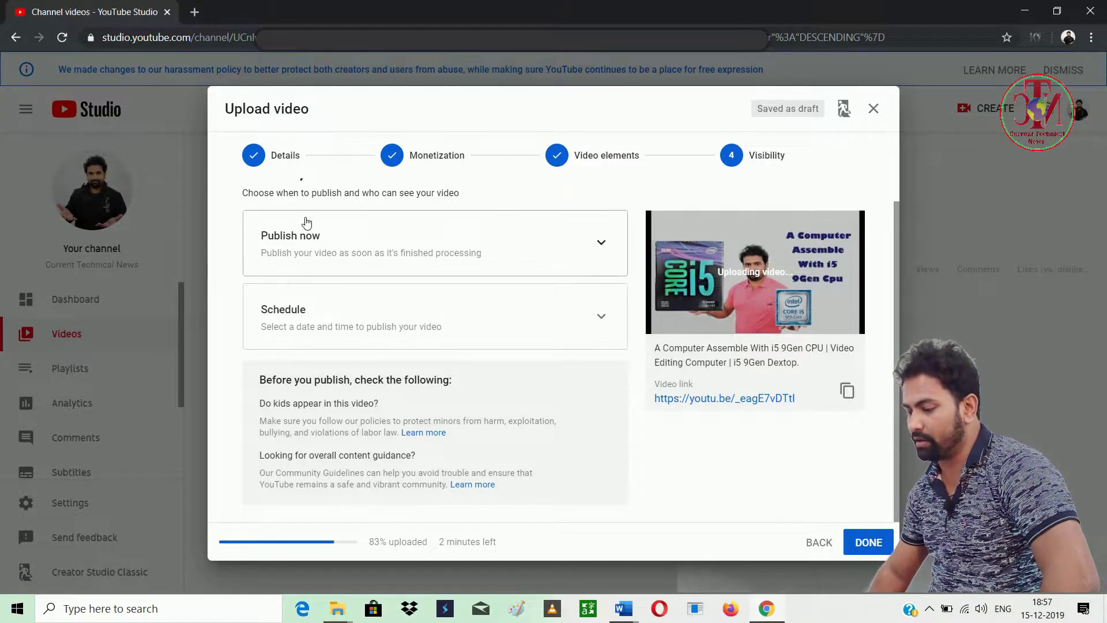
pyautogui.click(257, 154)
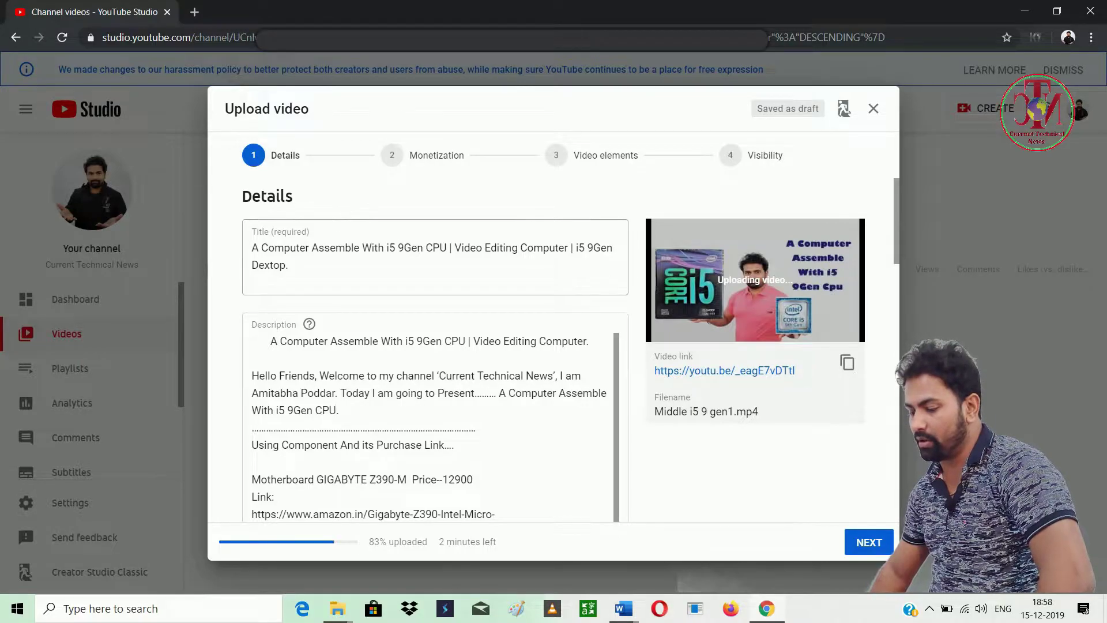
# Step: Continue from the video details to the Monetization stage and review the ad types and video ad locations
pyautogui.scroll(-5, 430, 427)
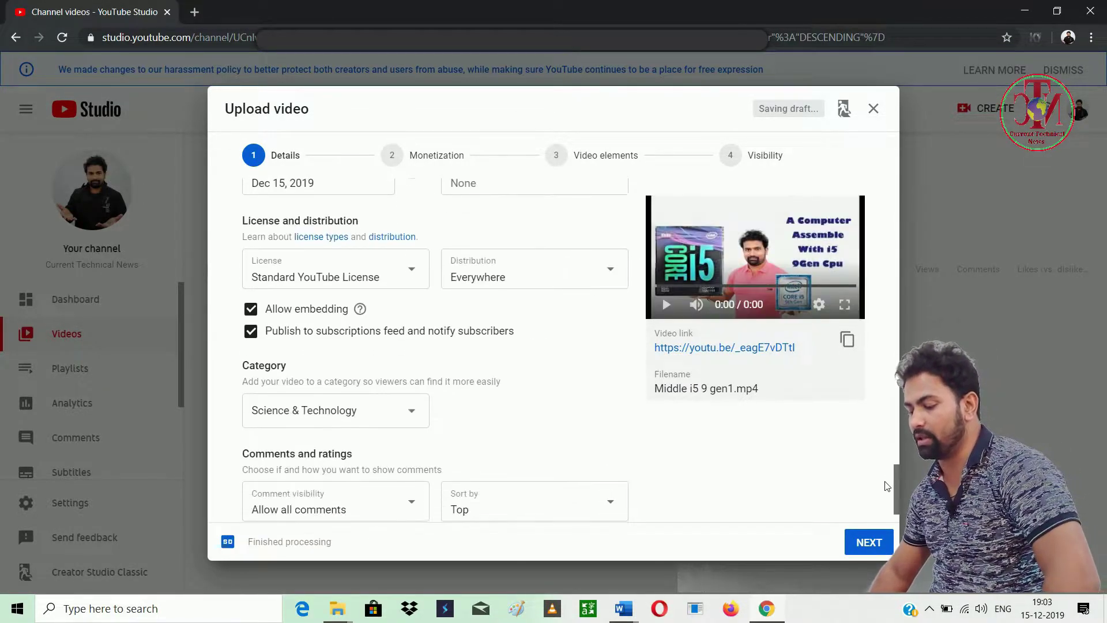
pyautogui.scroll(-1, 886, 486)
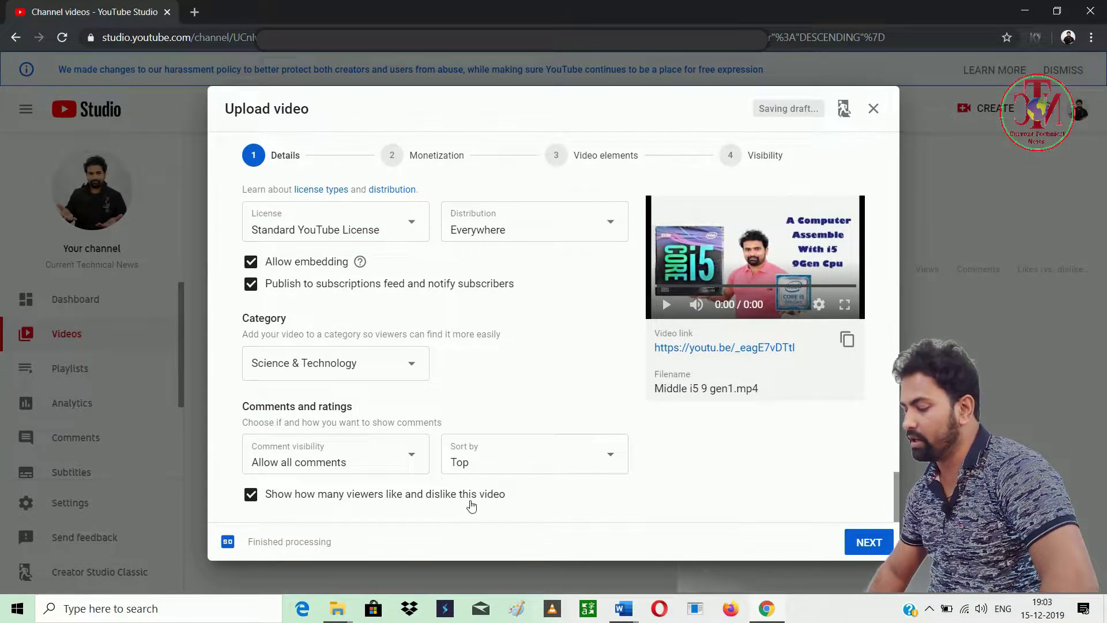
pyautogui.click(865, 543)
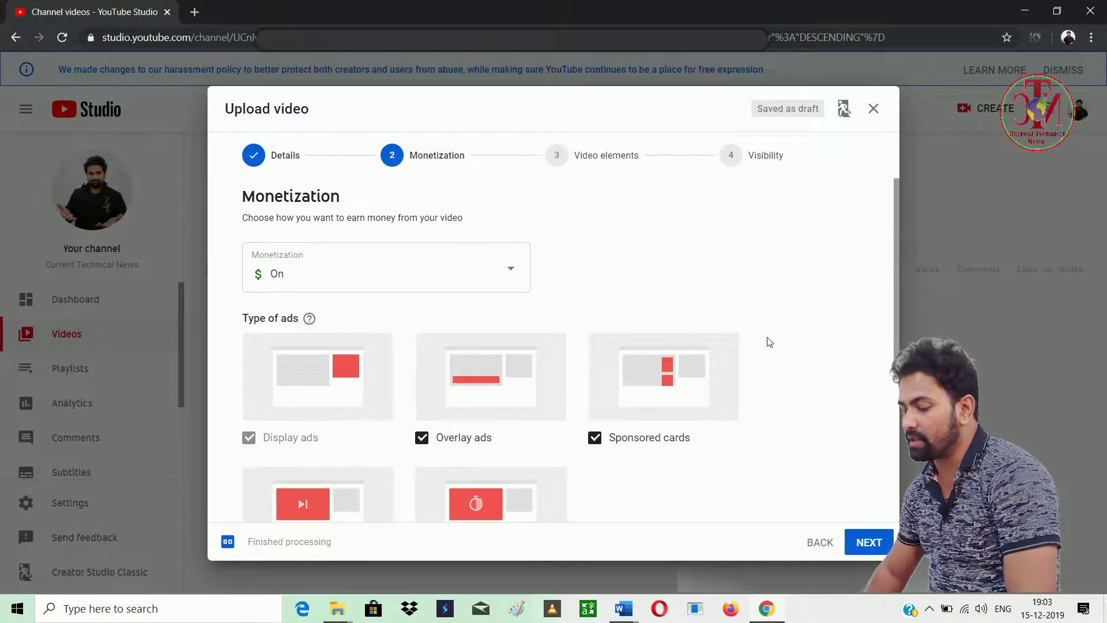
pyautogui.scroll(-2, 895, 309)
pyautogui.scroll(-2, 885, 396)
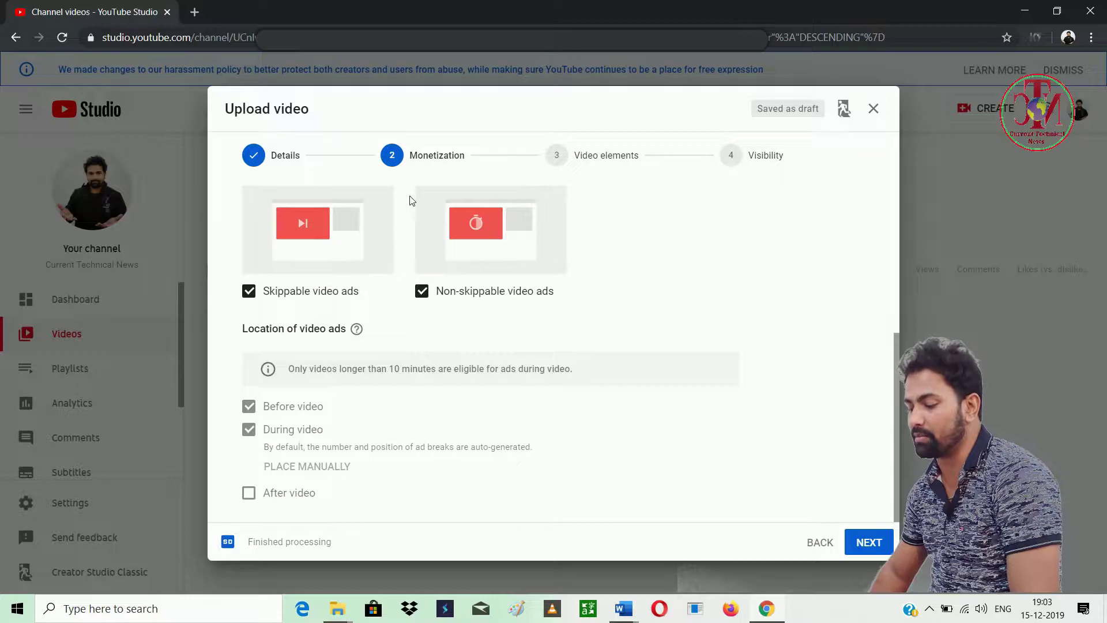
# Step: Start an end screen for the video and add a "Most recent upload" element
pyautogui.click(563, 161)
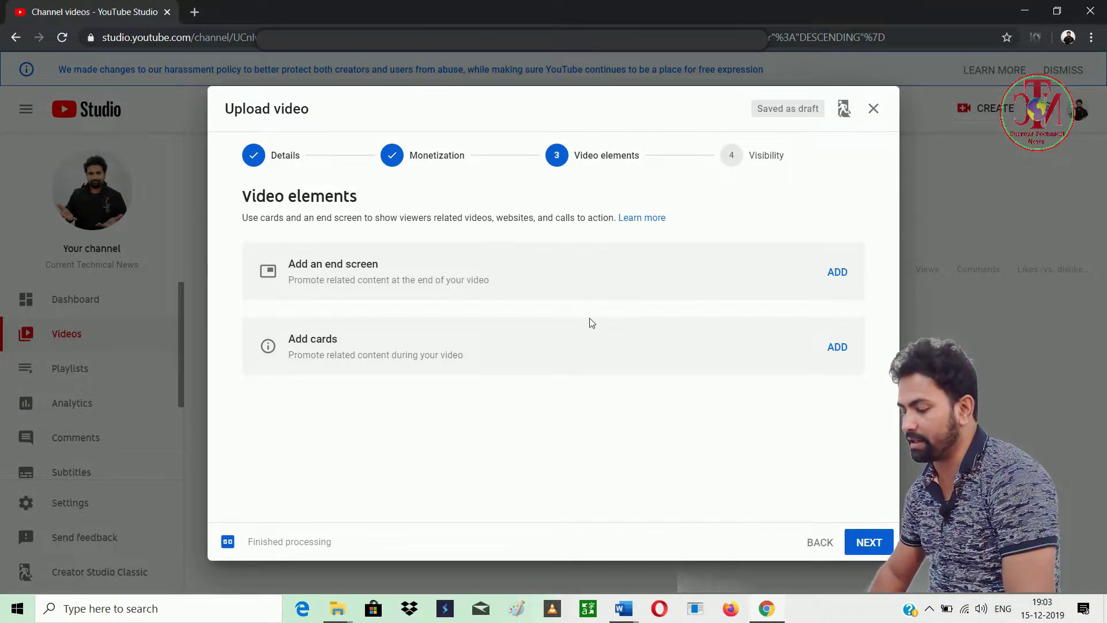
pyautogui.click(837, 272)
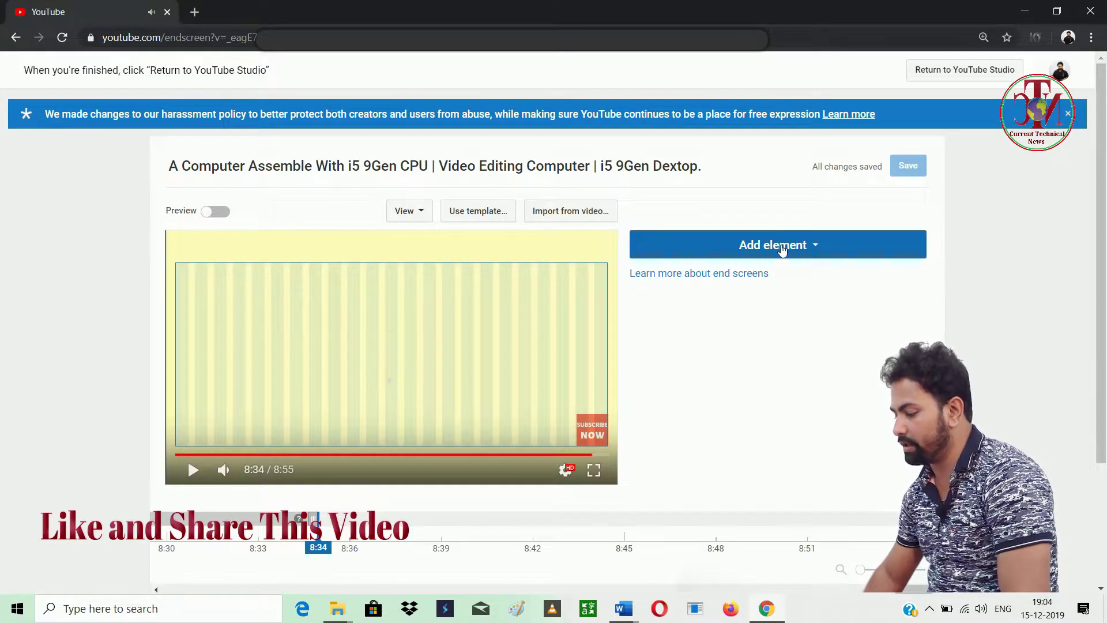
pyautogui.click(783, 249)
pyautogui.click(889, 298)
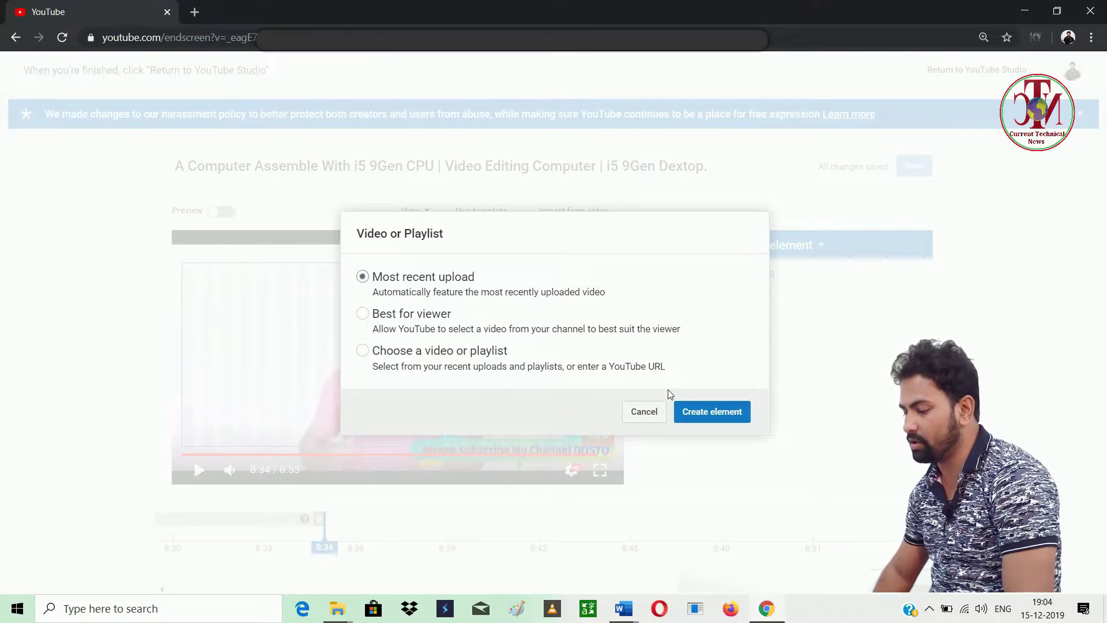
pyautogui.click(701, 414)
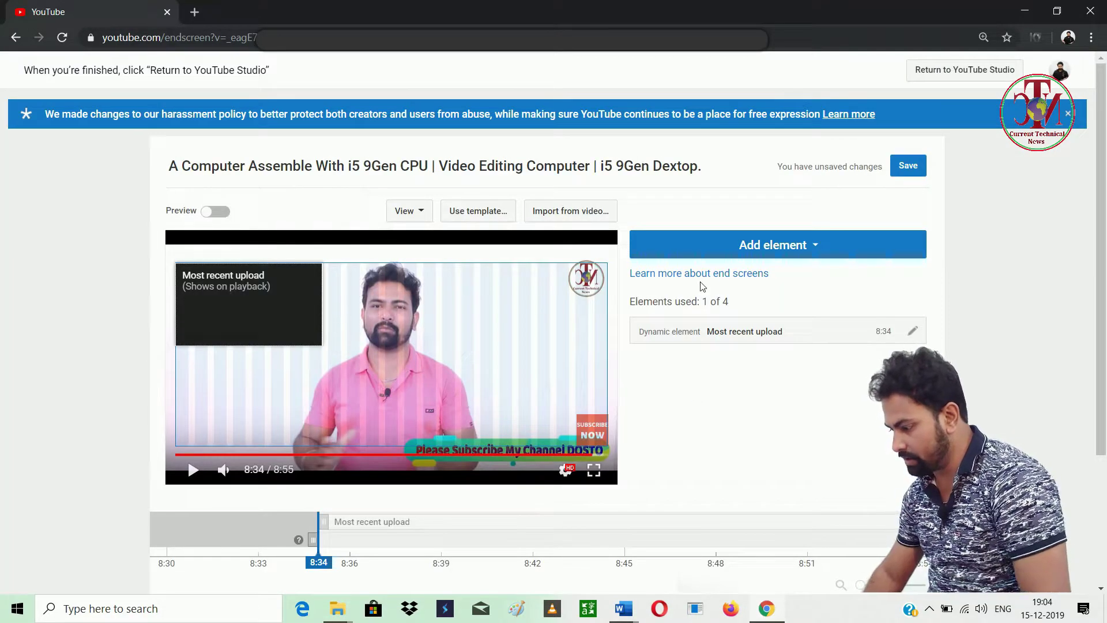
# Step: Add the Digitek DTR 550LW Professional Tripod video as an end screen element and place it below the "Most recent upload" element
pyautogui.click(790, 249)
pyautogui.click(894, 293)
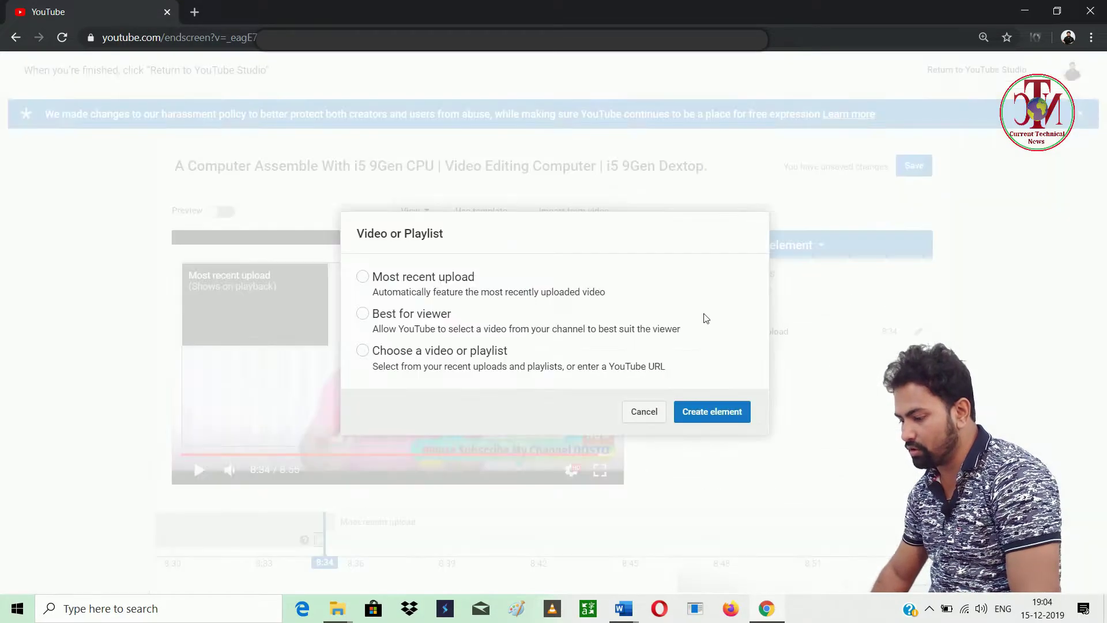
pyautogui.click(522, 365)
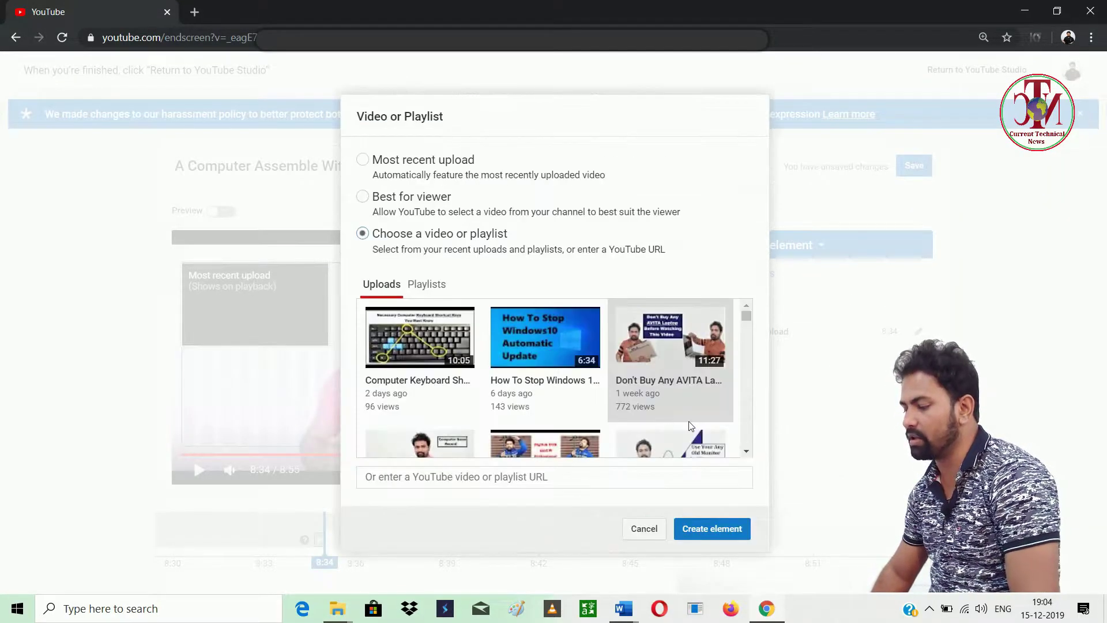
pyautogui.scroll(-2, 690, 332)
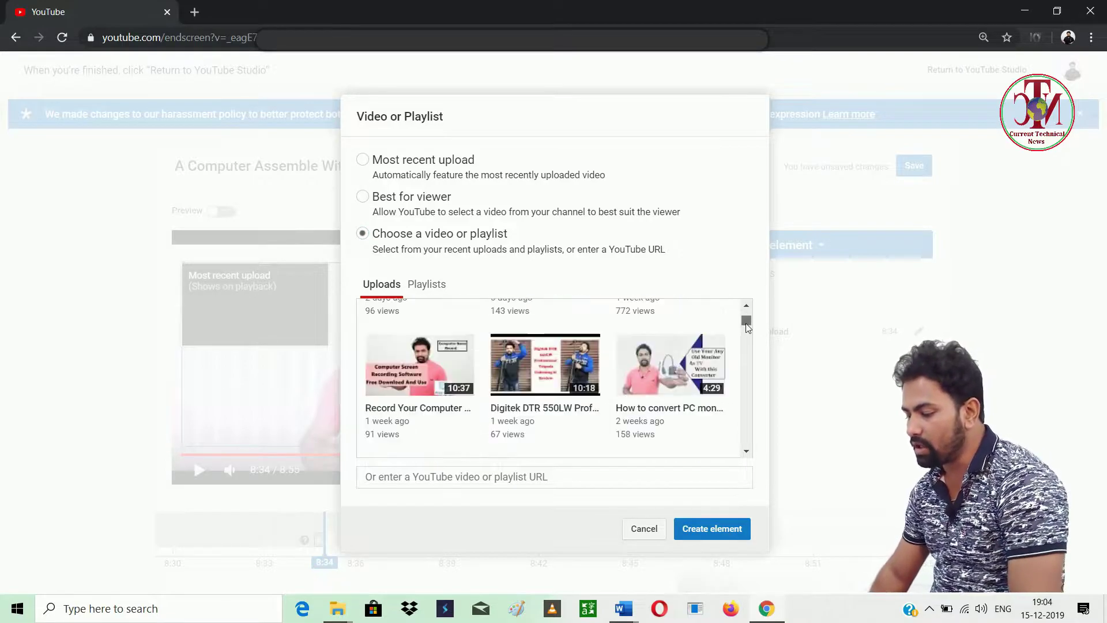
pyautogui.click(545, 351)
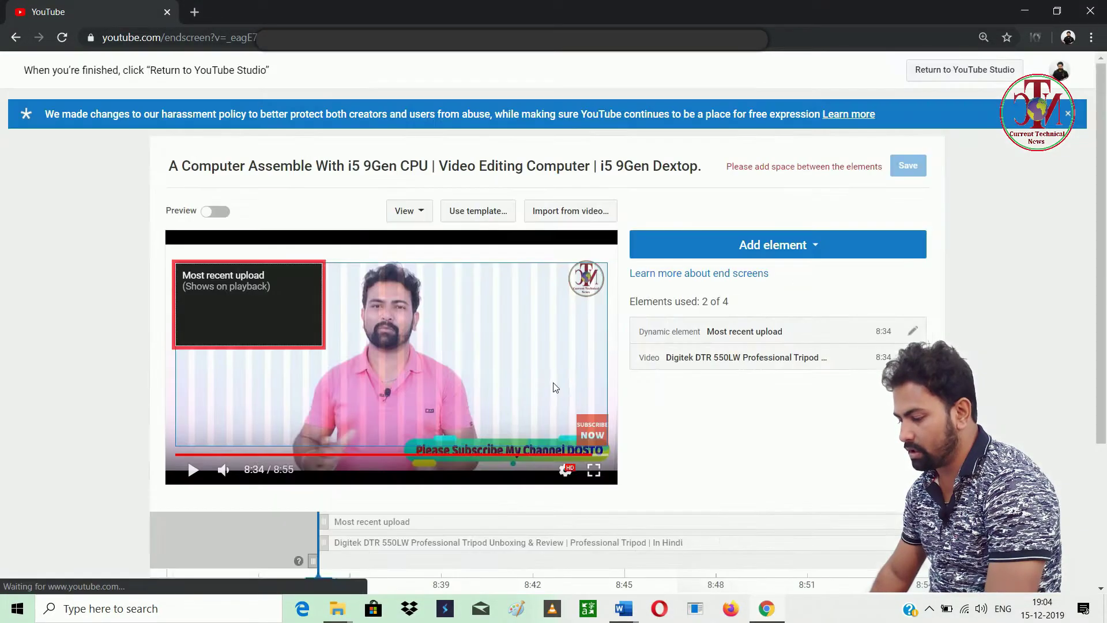
pyautogui.moveTo(301, 329); pyautogui.dragTo(301, 429)
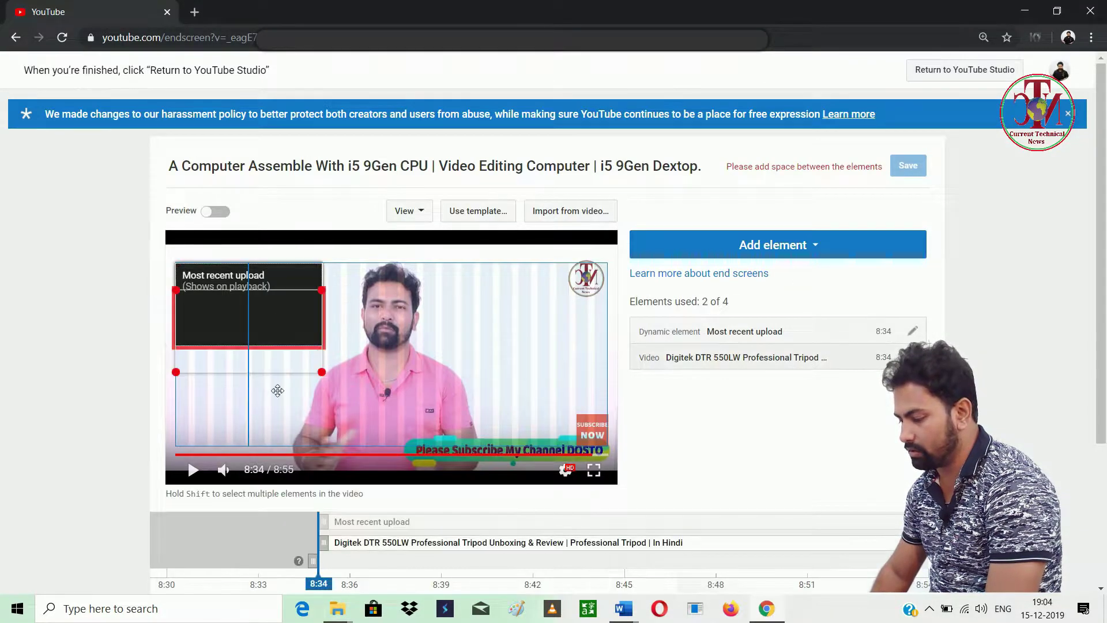
# Step: Add the "How to make windows 10 Bootable usb flash drive in 2019" video as an end screen element in the frame's upper right corner
pyautogui.click(803, 247)
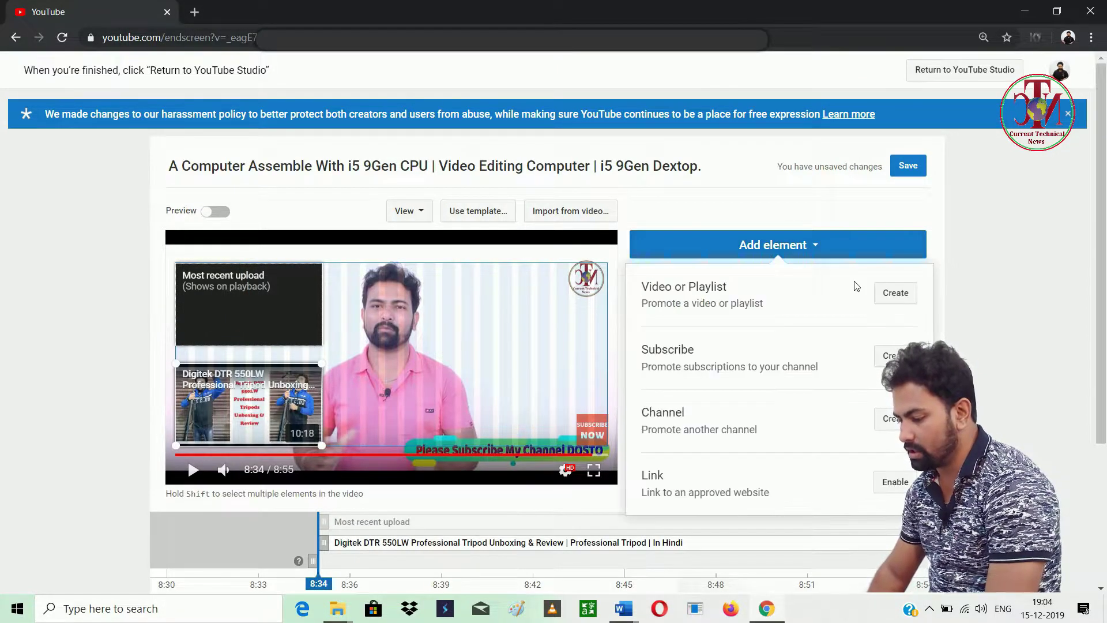
pyautogui.click(900, 295)
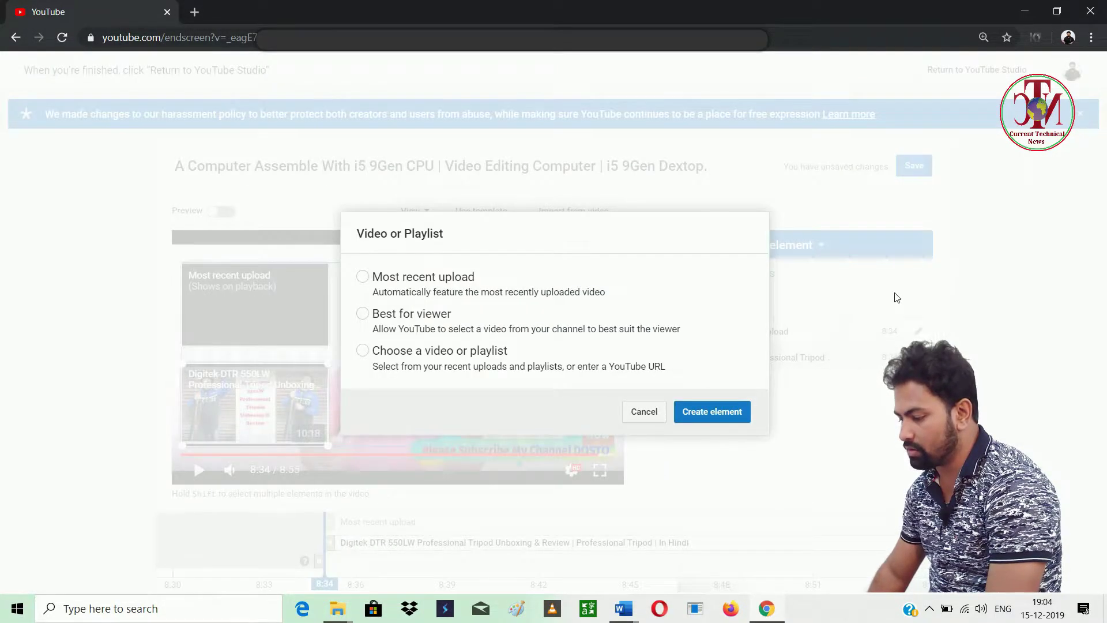
pyautogui.click(467, 353)
pyautogui.scroll(-10, 748, 449)
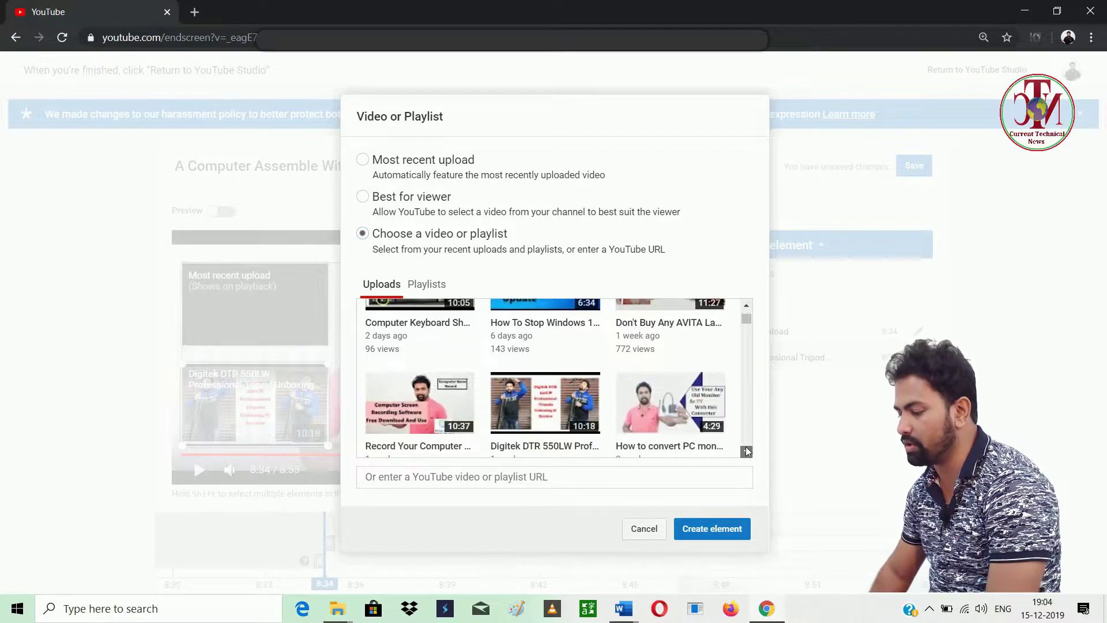
pyautogui.click(419, 343)
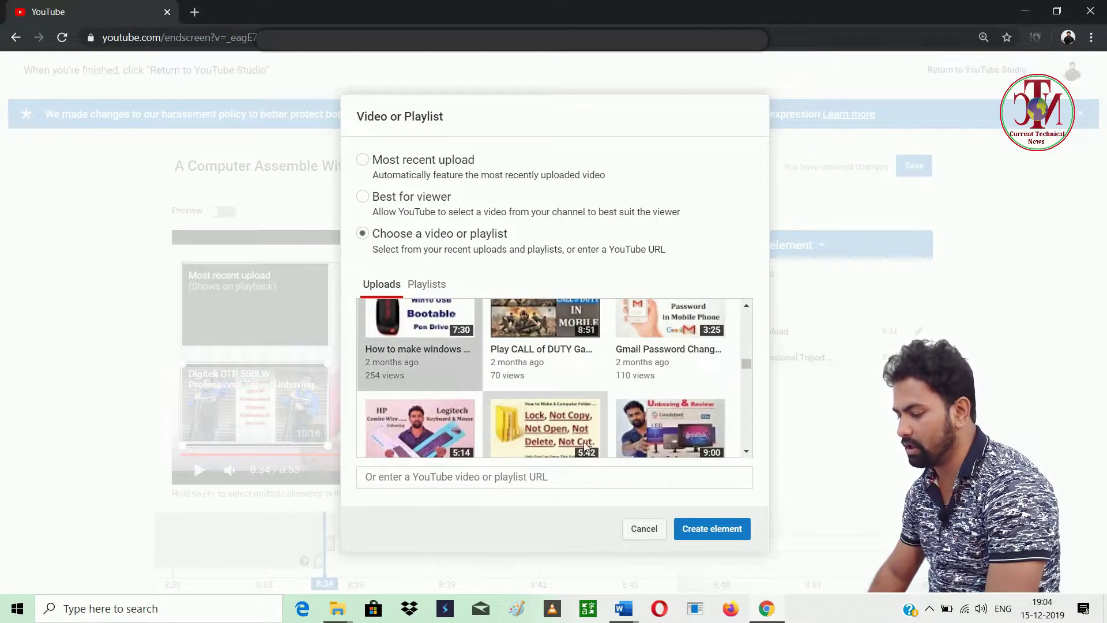
pyautogui.click(712, 528)
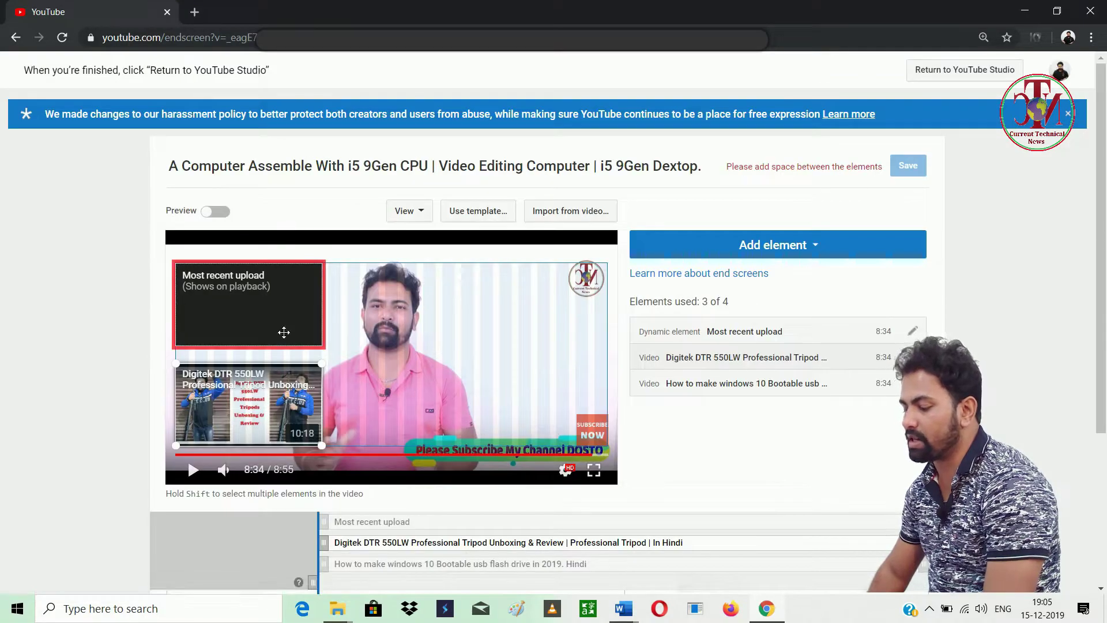
pyautogui.moveTo(284, 328); pyautogui.dragTo(581, 304)
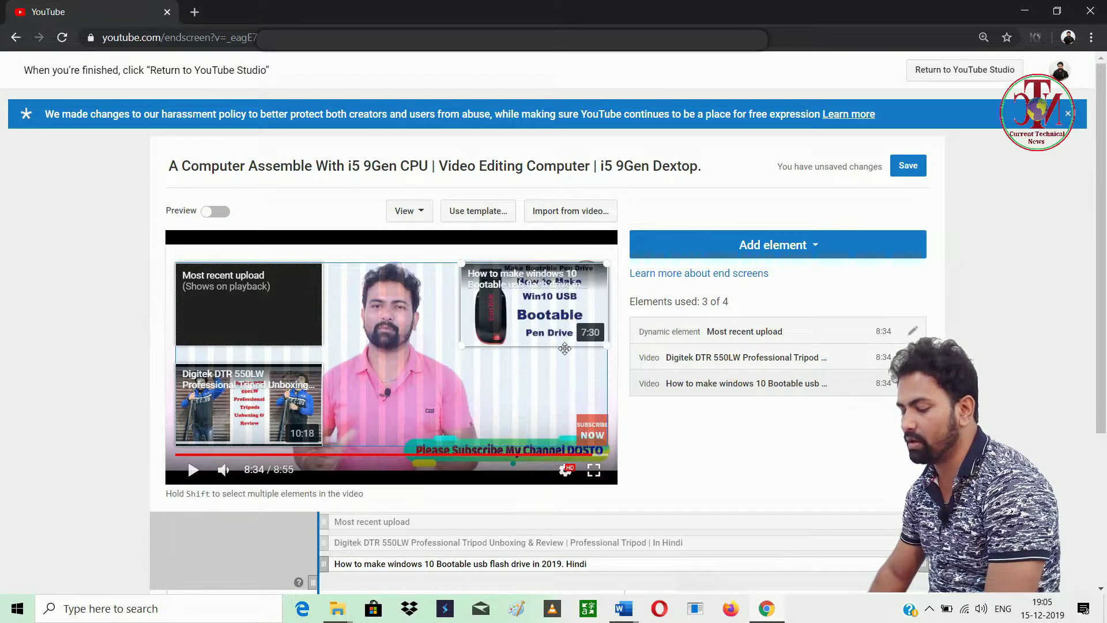
# Step: Delay the start of all three end screen elements to about 8:44 and shift the end screen's start marker to match
pyautogui.moveTo(339, 522); pyautogui.dragTo(617, 522)
pyautogui.moveTo(332, 542); pyautogui.dragTo(620, 542)
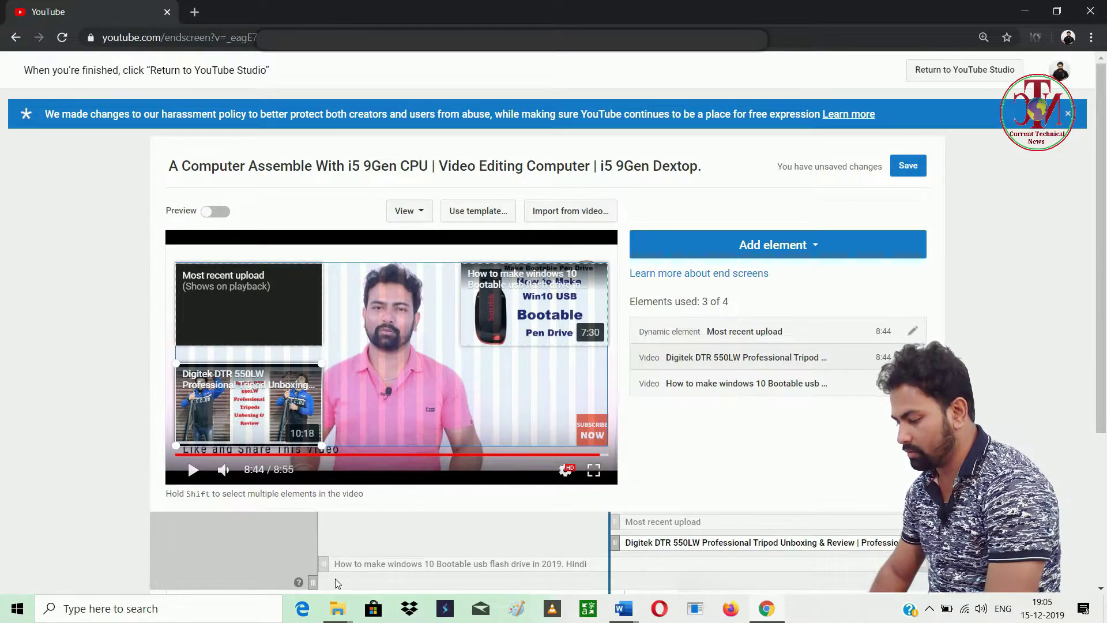
pyautogui.moveTo(324, 564); pyautogui.dragTo(612, 565)
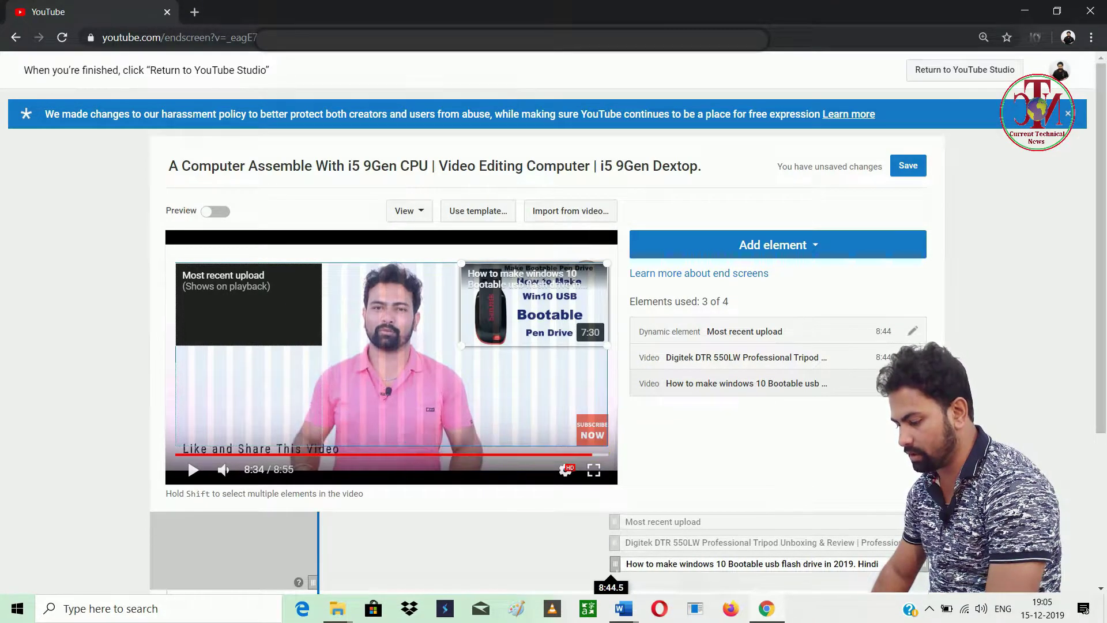
pyautogui.moveTo(316, 592); pyautogui.dragTo(594, 592)
pyautogui.click(287, 288)
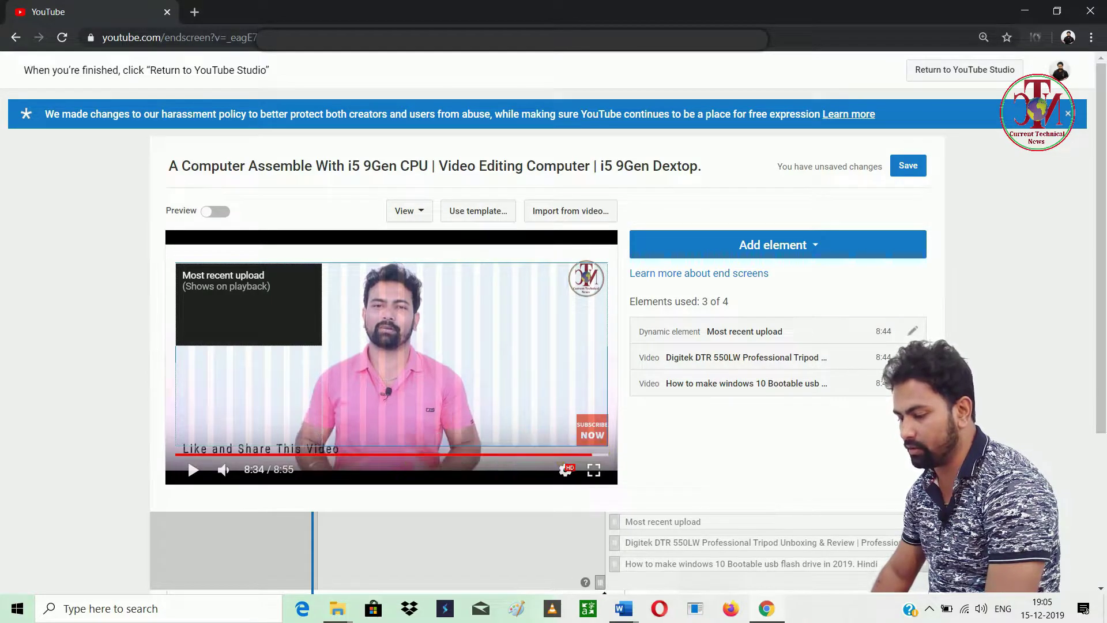
# Step: Preview how the three end screen elements look during playback, and leave the preview
pyautogui.click(219, 214)
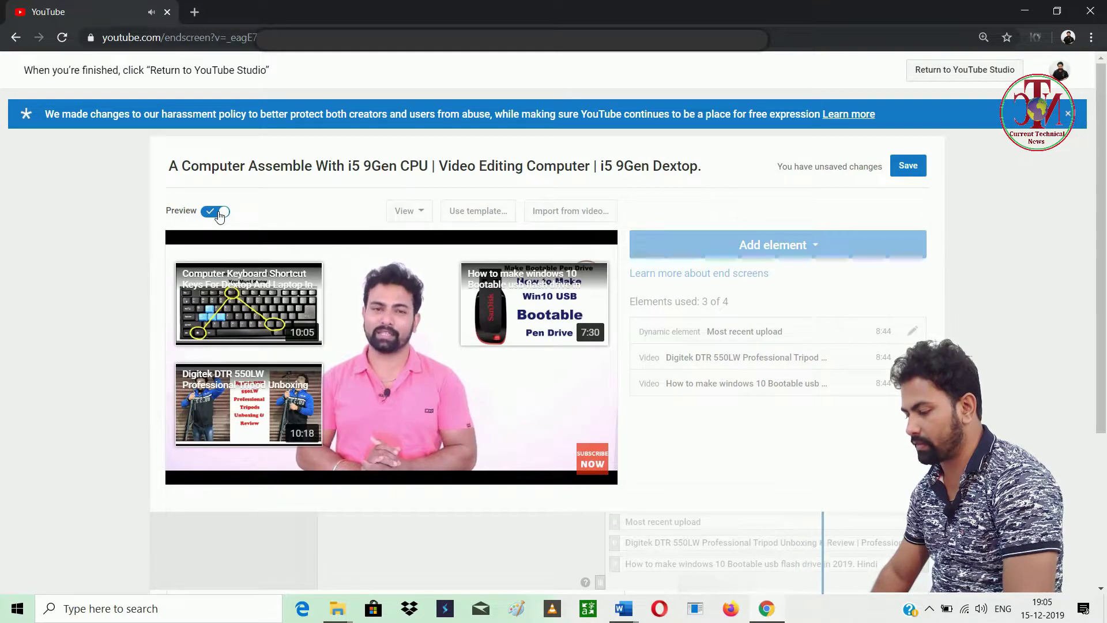
pyautogui.click(220, 215)
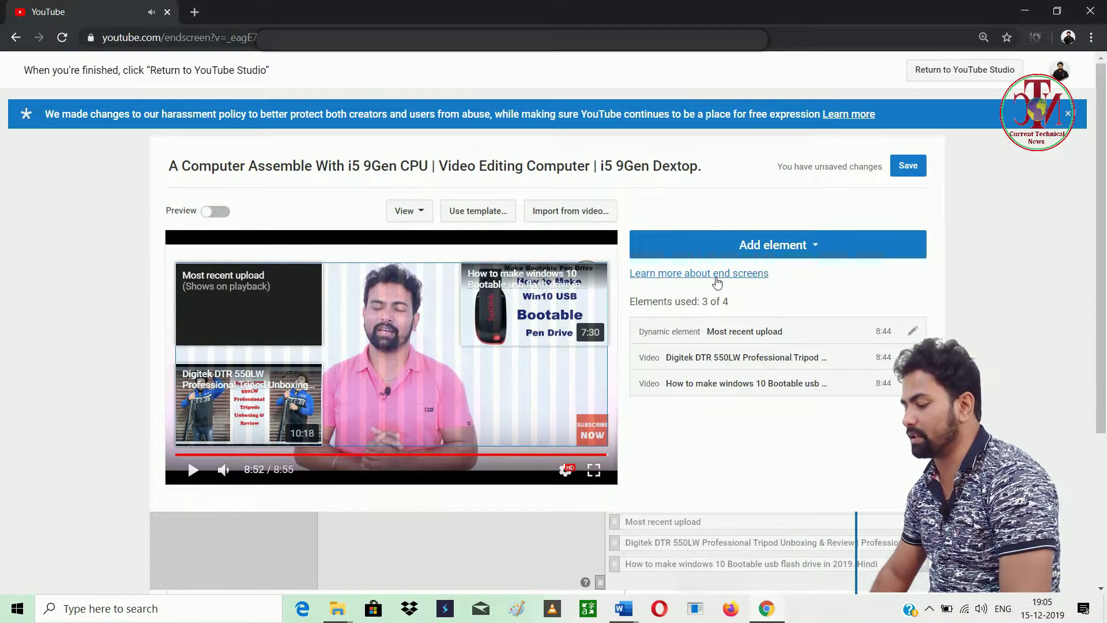
# Step: Add the "How i edit my YouTube video this Way.... In Hindi" upload as an end screen element starting at 8:44
pyautogui.click(798, 252)
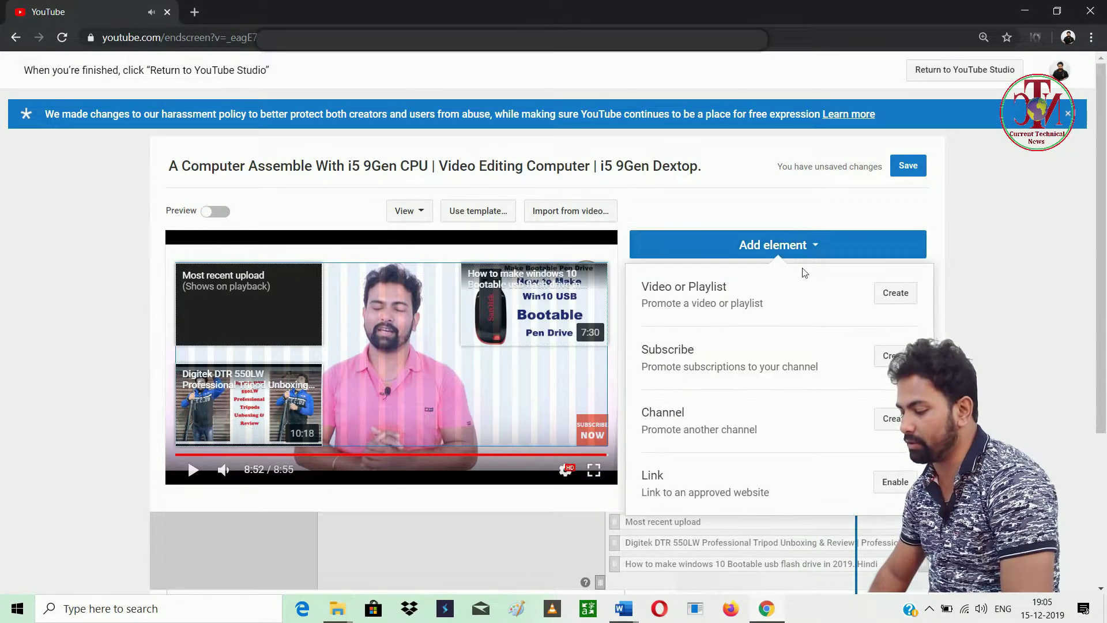
pyautogui.click(895, 293)
pyautogui.click(426, 351)
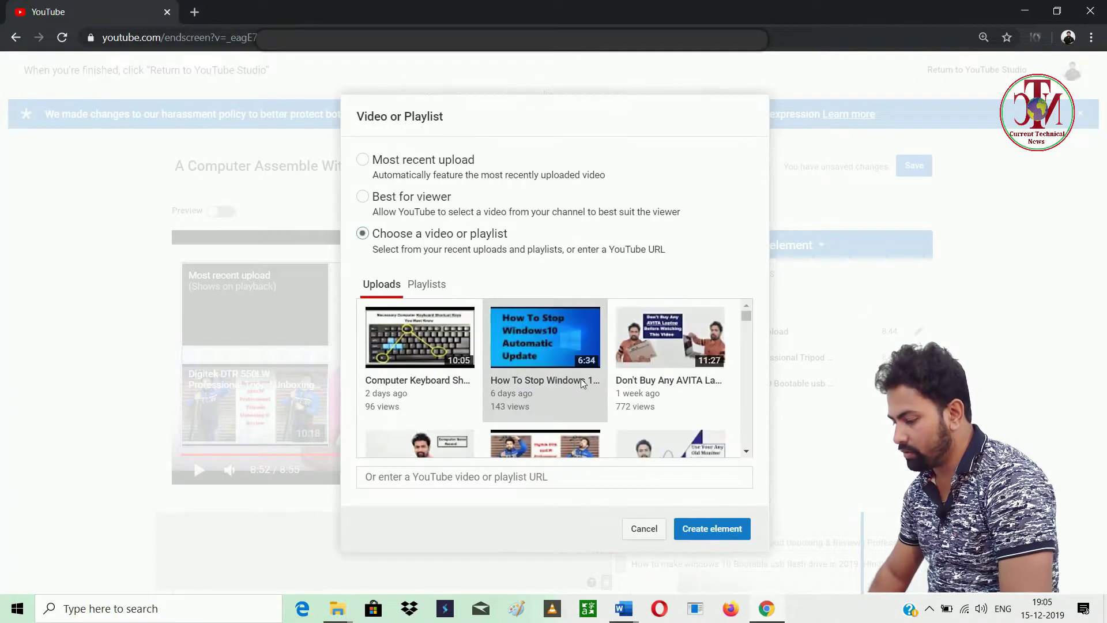
pyautogui.scroll(-4, 553, 374)
pyautogui.click(420, 386)
pyautogui.click(706, 529)
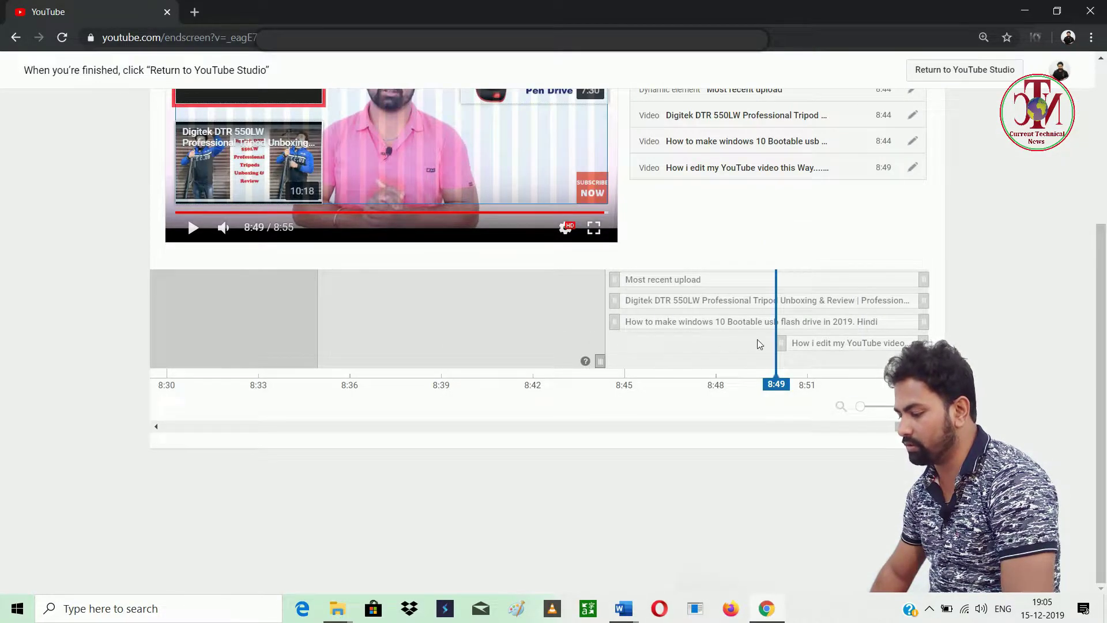
pyautogui.moveTo(779, 343); pyautogui.dragTo(614, 344)
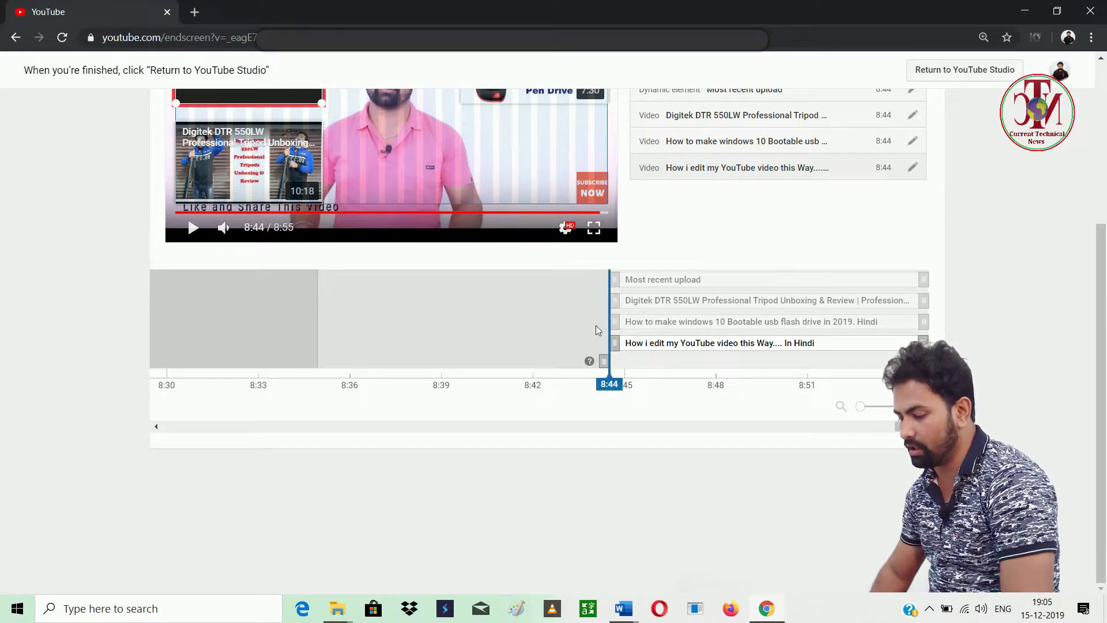
# Step: Place the newly added video element in the frame's lower right corner, then save the end screen and return to YouTube Studio
pyautogui.scroll(4, 596, 331)
pyautogui.moveTo(348, 311); pyautogui.dragTo(592, 429)
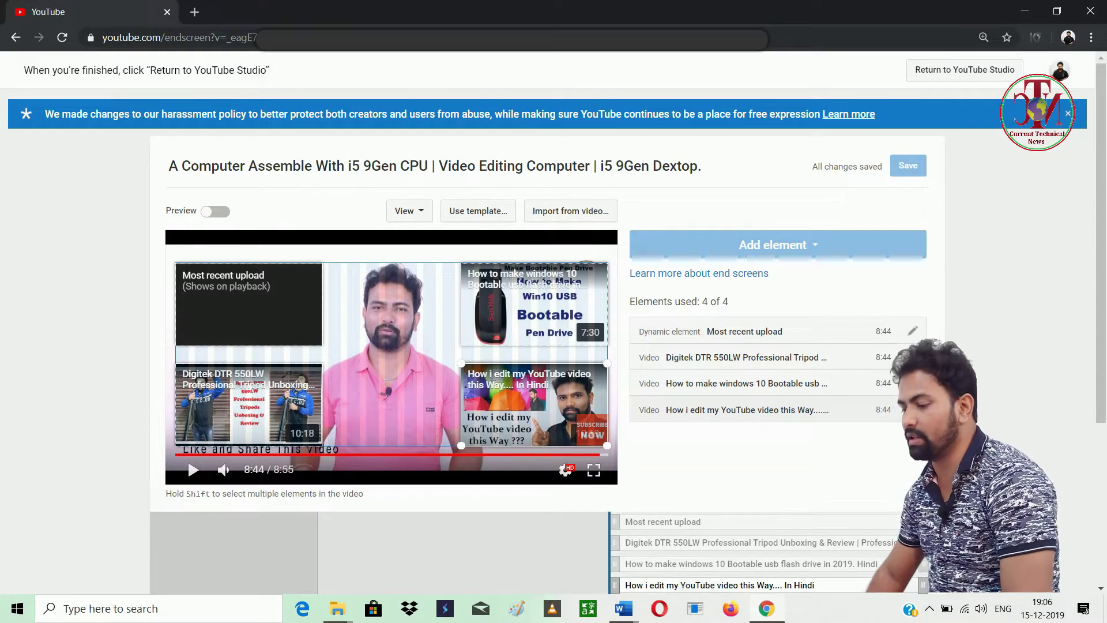
pyautogui.click(957, 72)
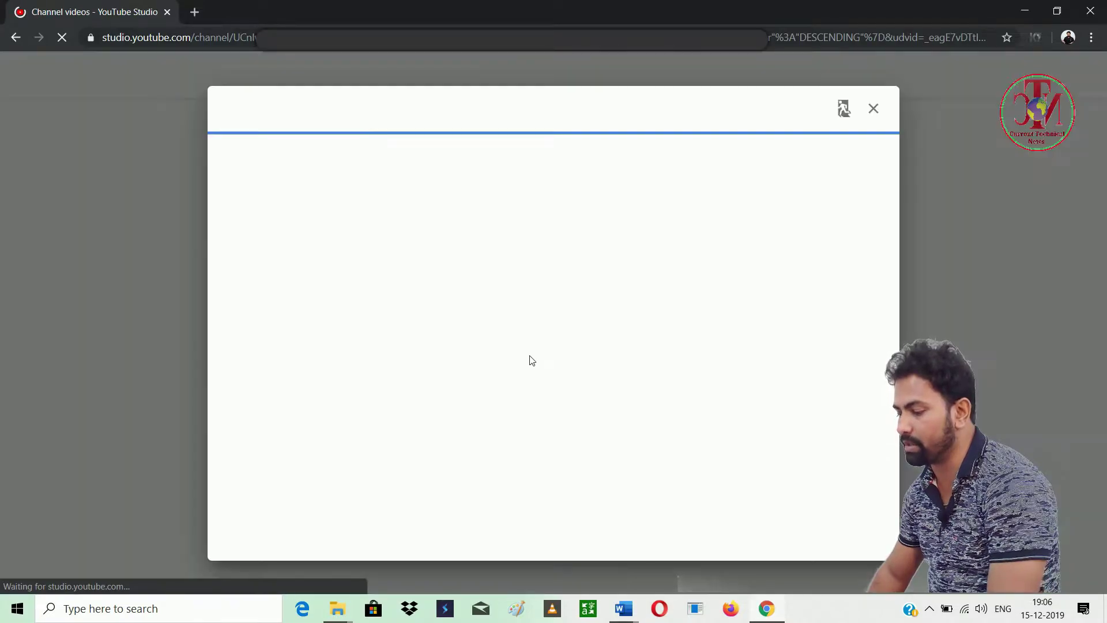